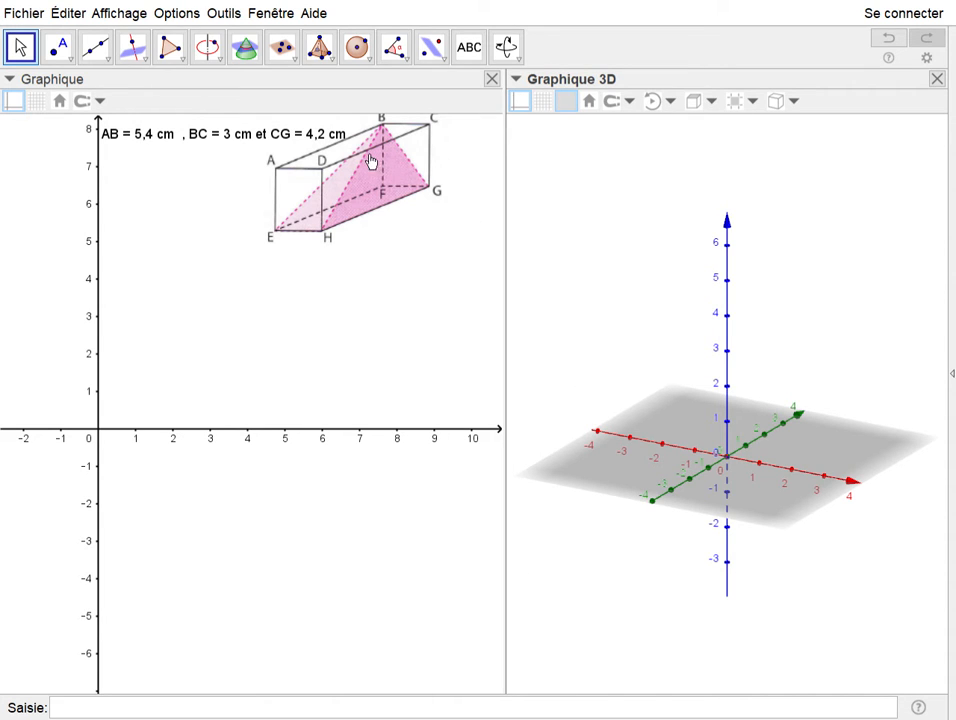
Place a point at the origin of the 2D graph and rename it F
click(58, 48)
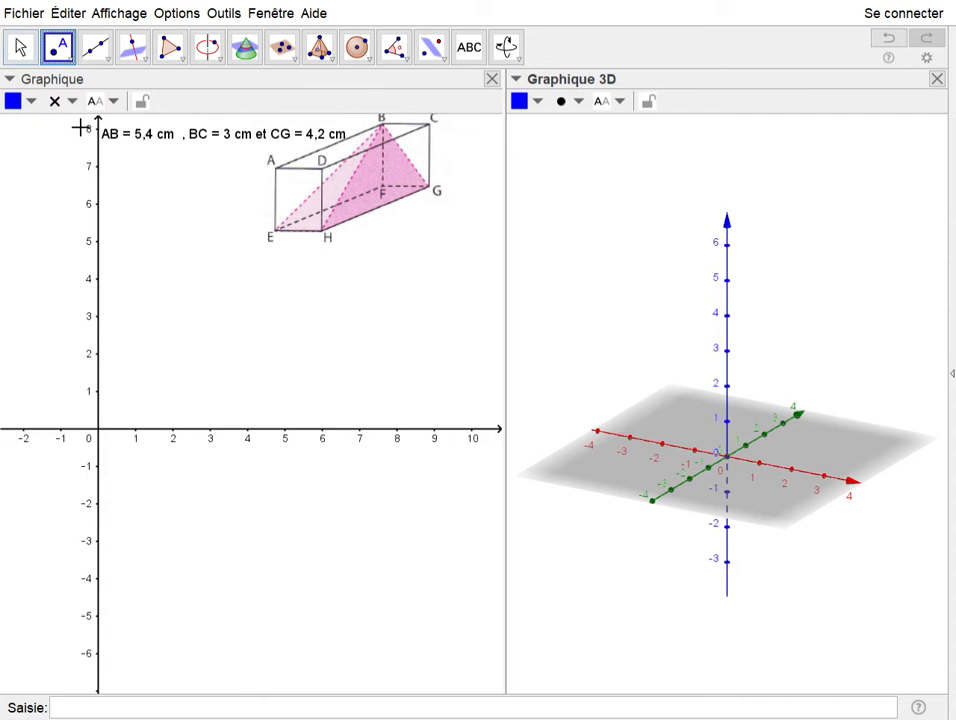
click(110, 442)
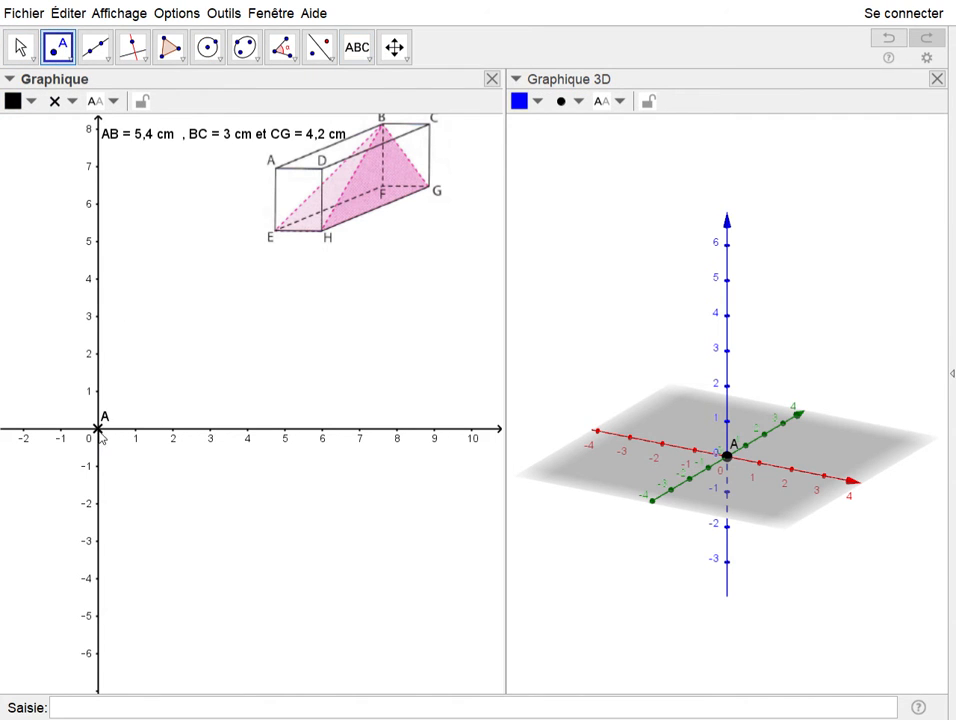
key(Escape)
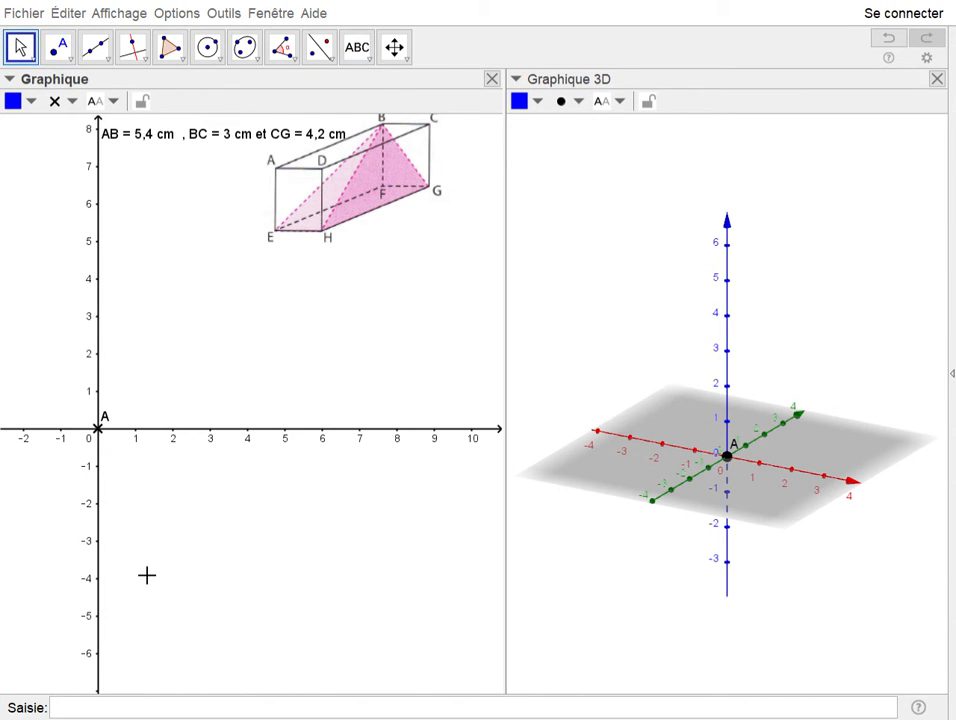
click(524, 394)
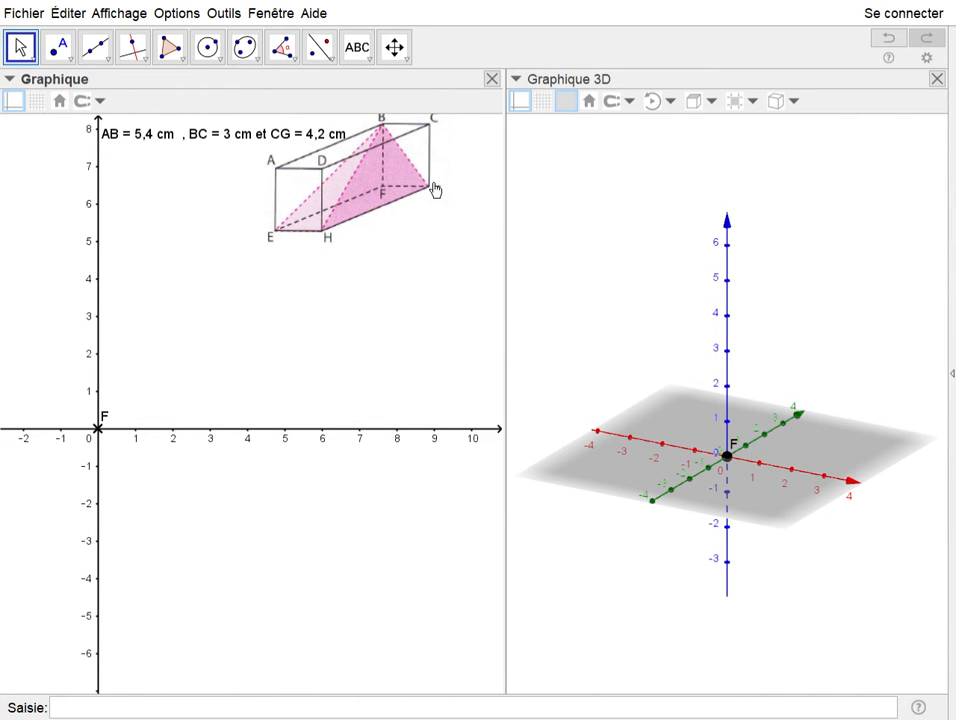
Place a point at (3, 0) on the horizontal axis of the 2D graph and rename it G
click(68, 60)
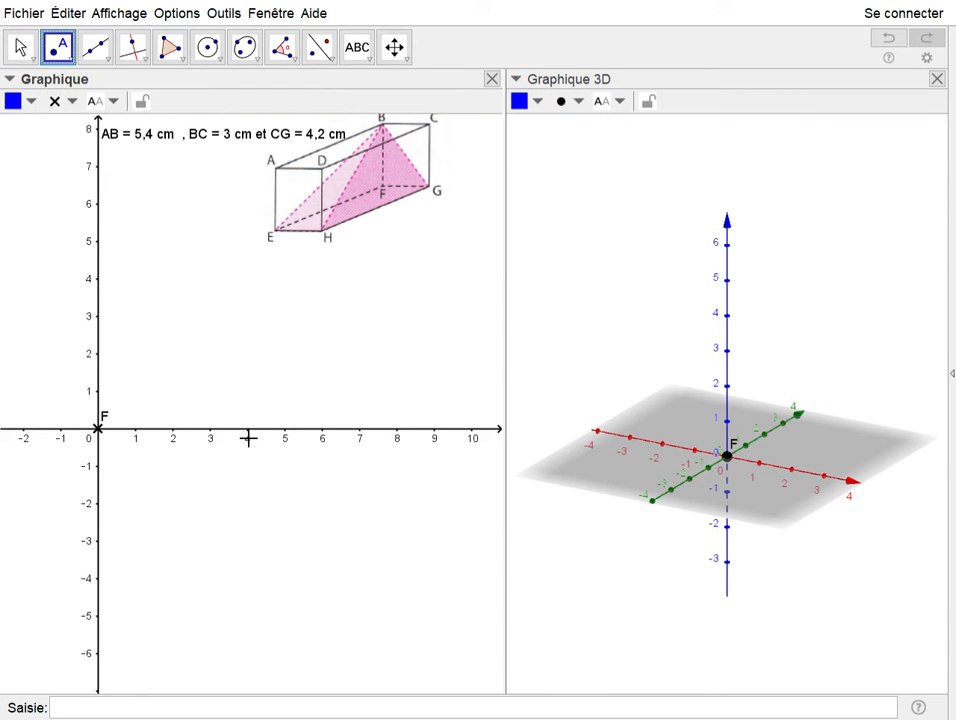
click(210, 430)
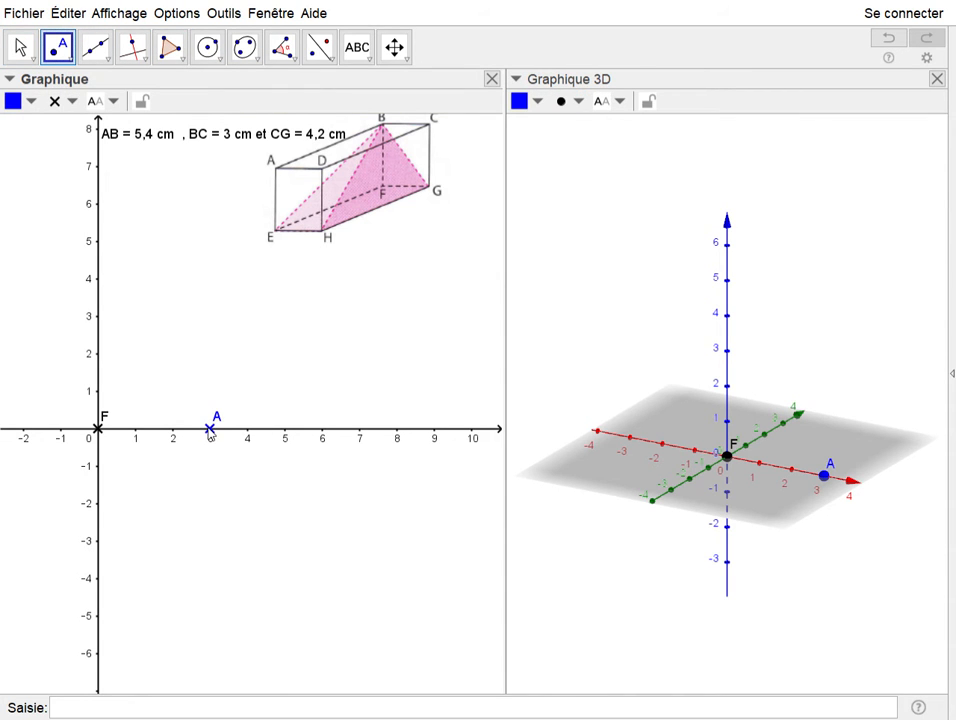
key(Escape)
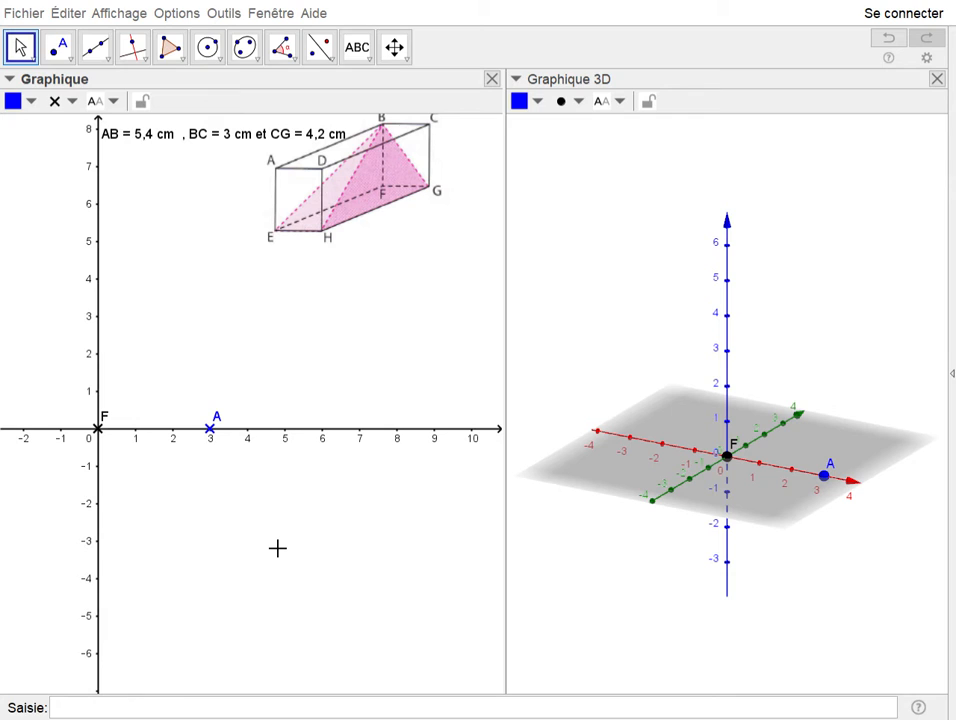
text(G)
key(Return)
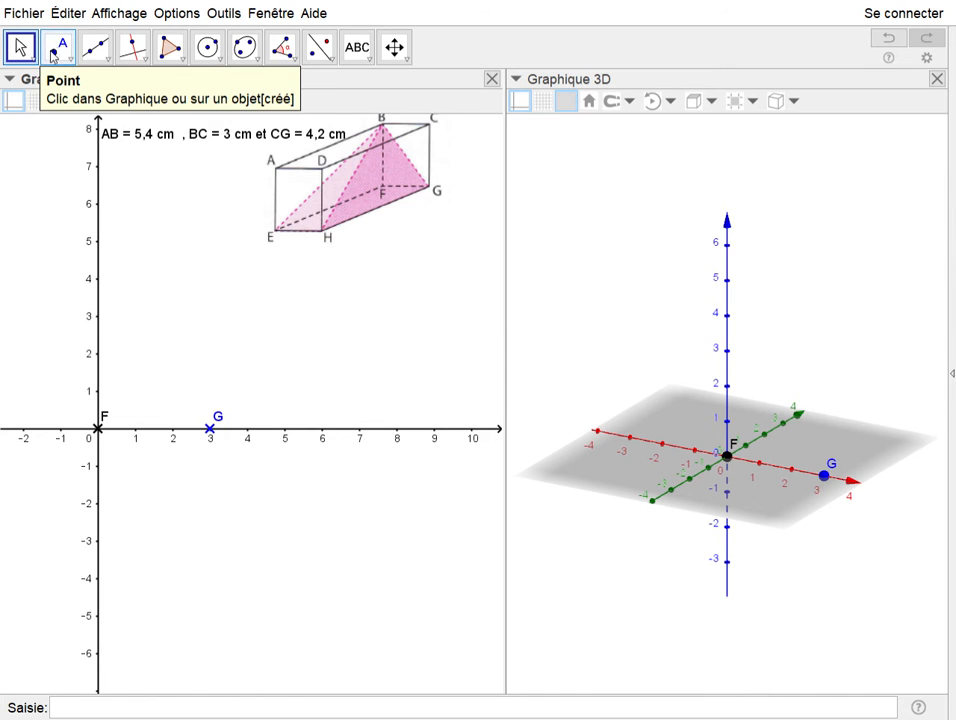
Create a point low on the vertical axis of the 2D graph and set its coordinates to (0, -5.4)
click(54, 54)
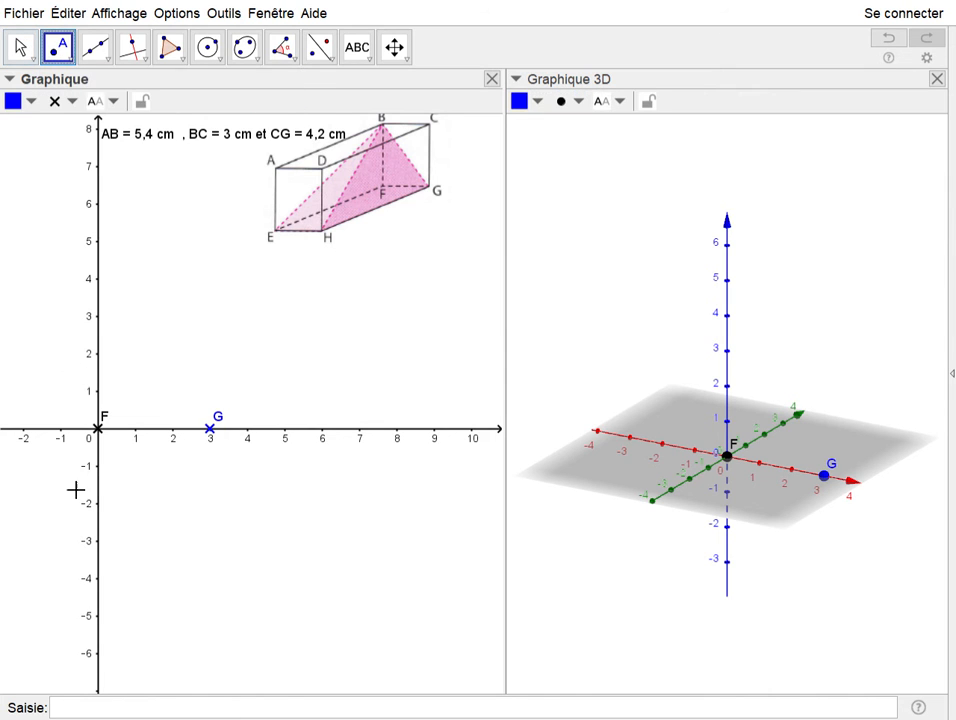
click(108, 627)
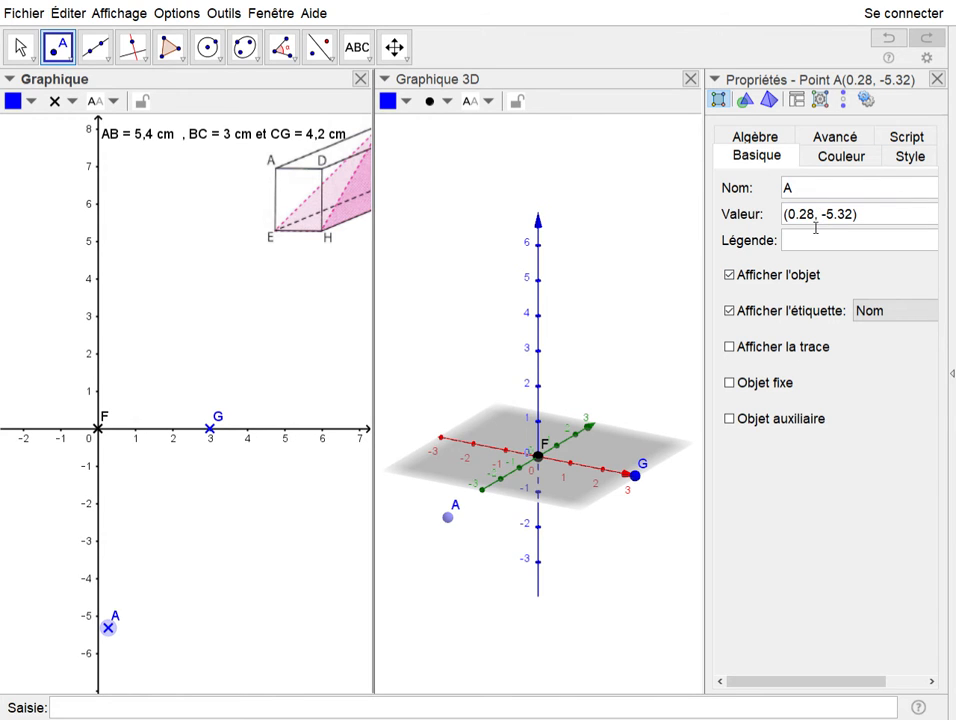
drag(816, 214, 786, 214)
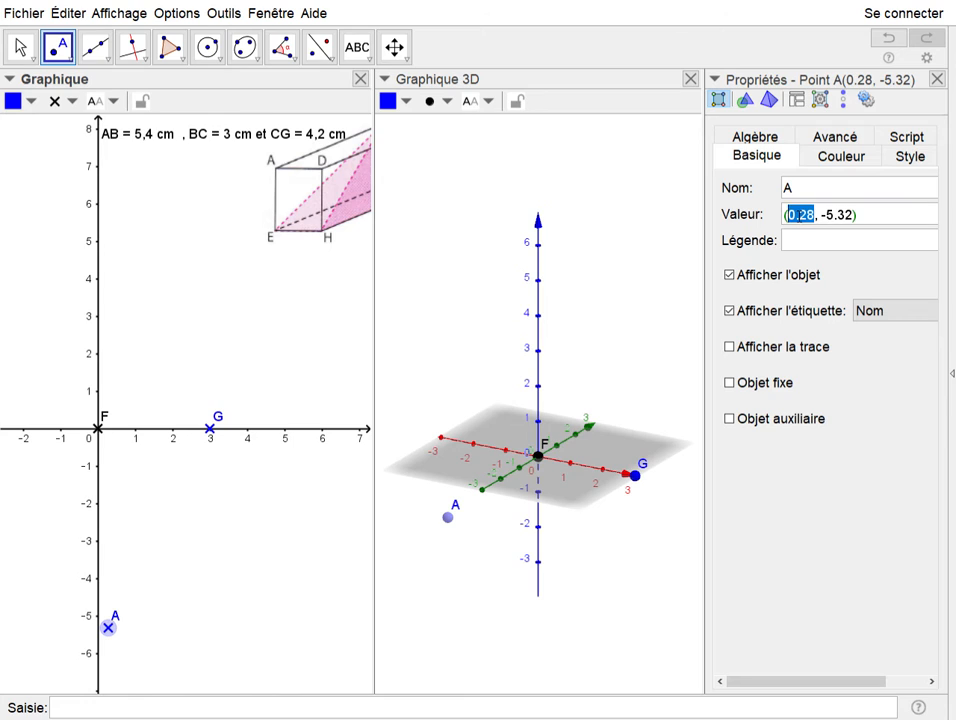
text(0)
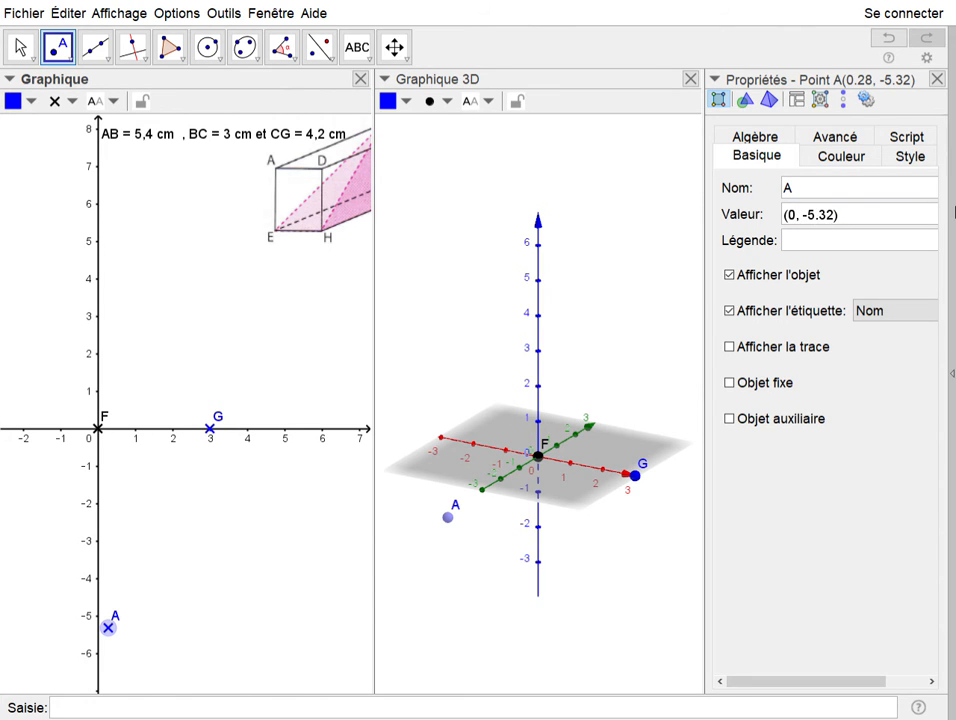
text(4)
key(Delete)
key(Delete)
key(Return)
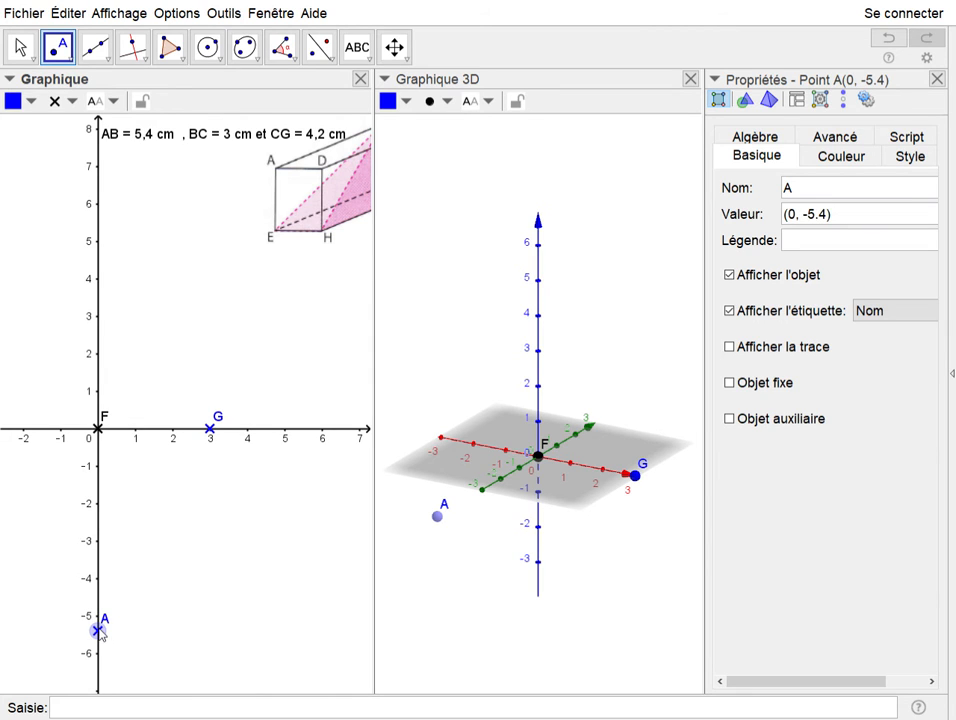
Rename the point at (0, -5.4) as E
key(Escape)
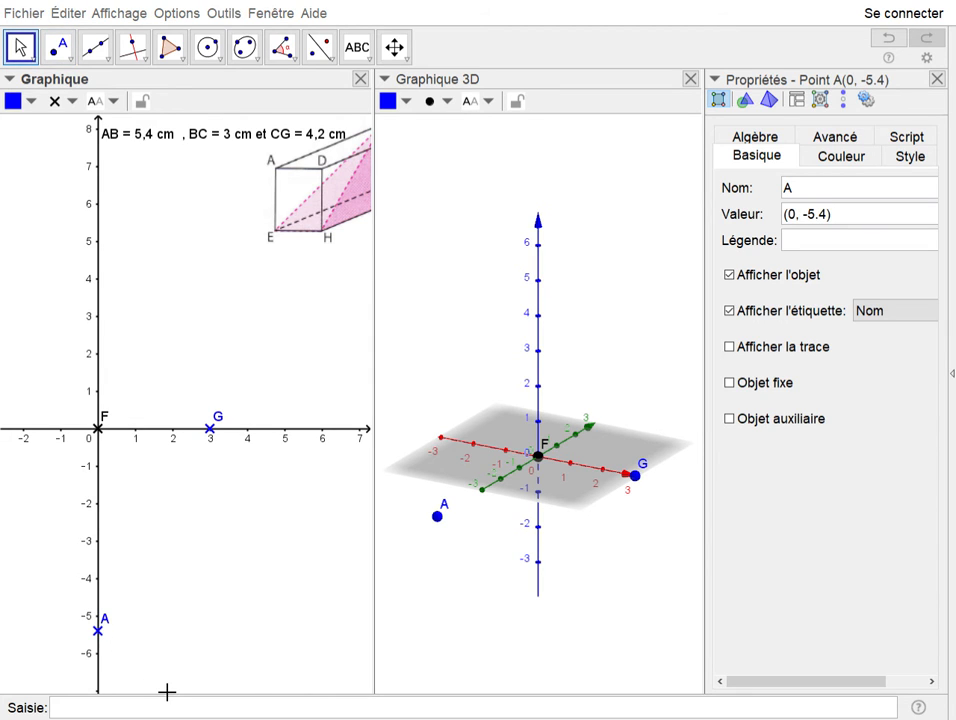
text(E)
key(Return)
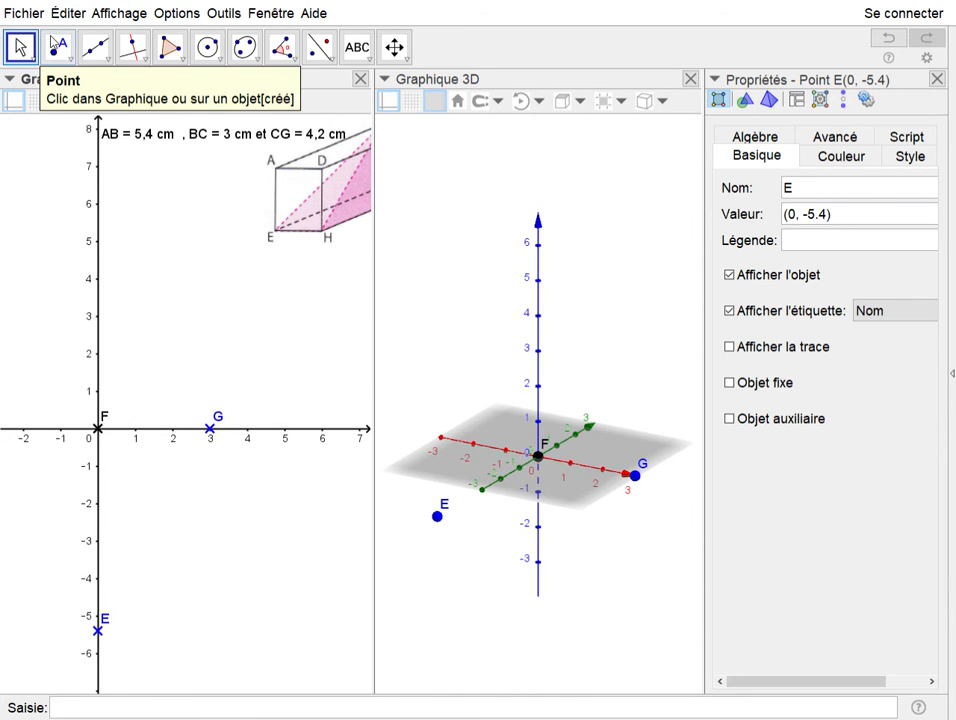
Place a fourth point beside E at about (2.46, -5.3) in the 2D graph and rename it H
click(57, 50)
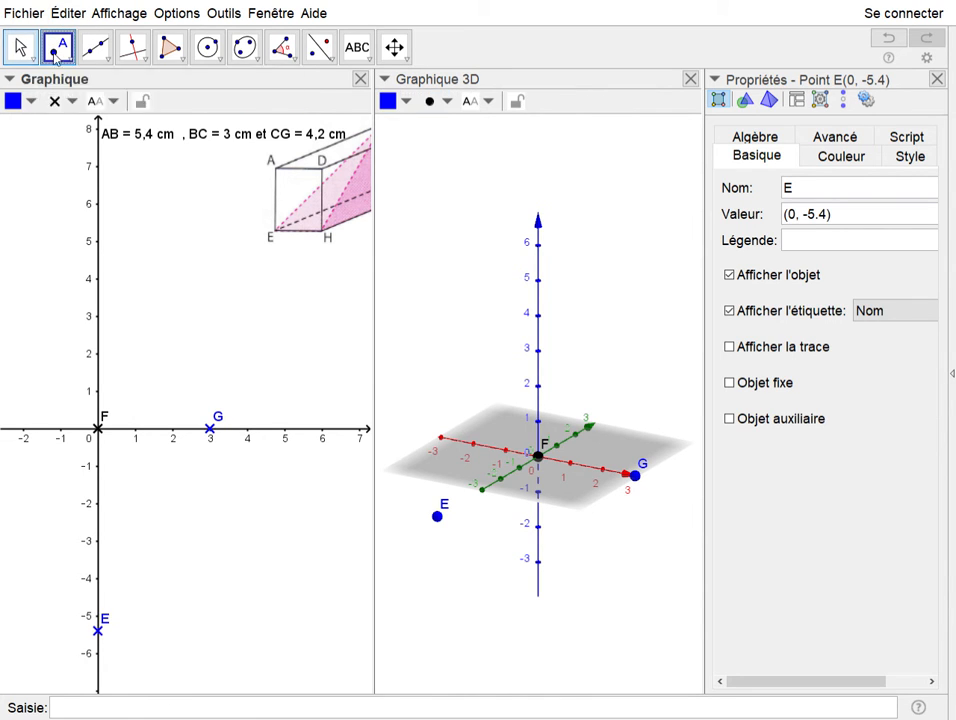
click(190, 625)
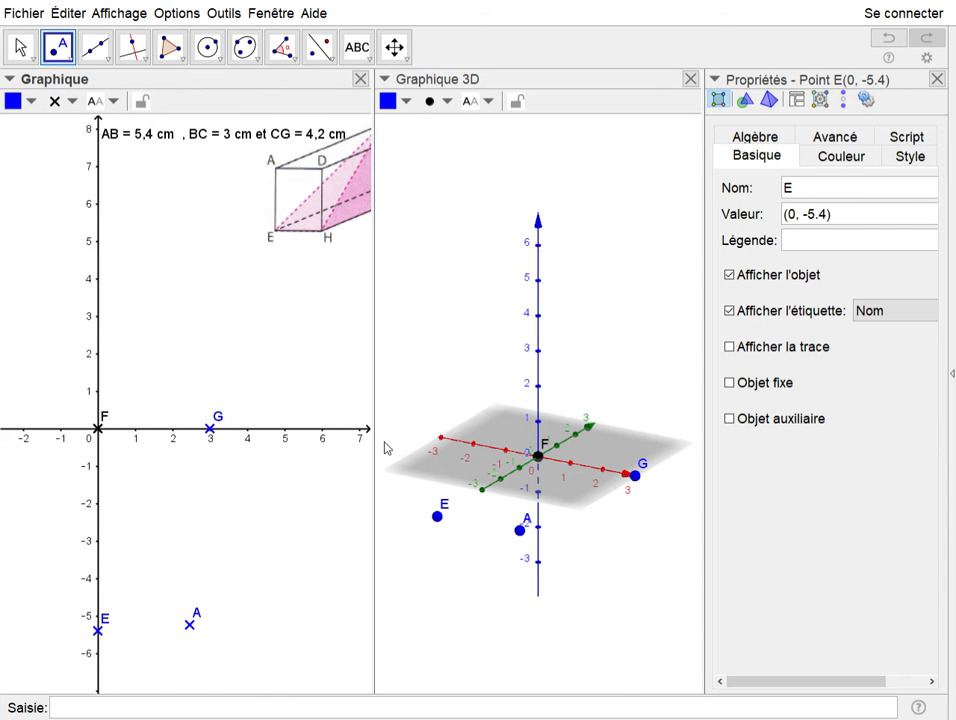
click(22, 48)
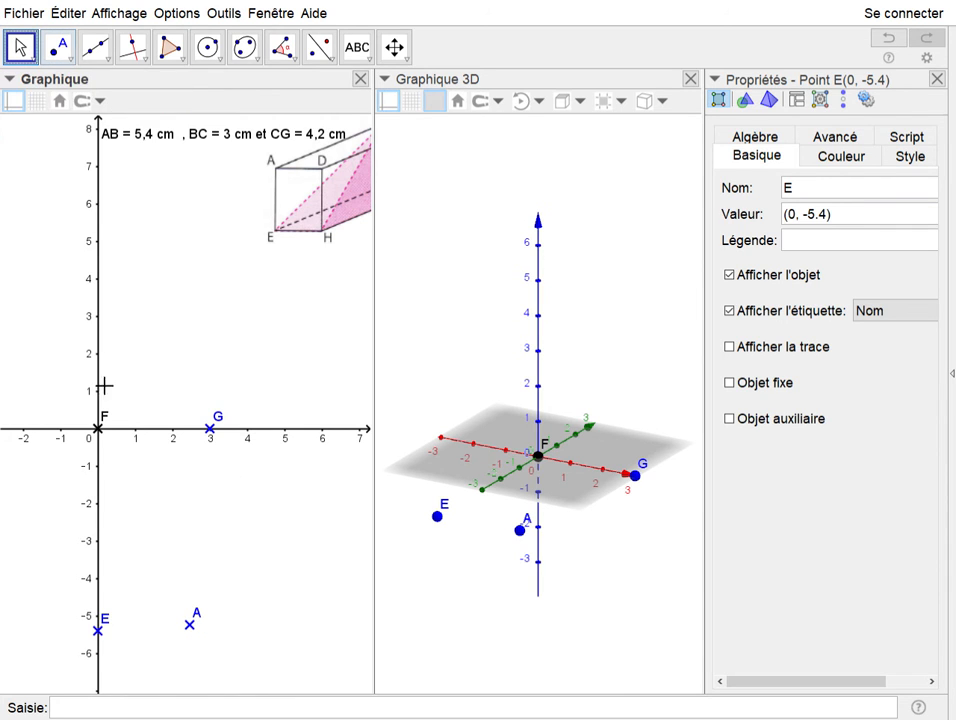
click(193, 629)
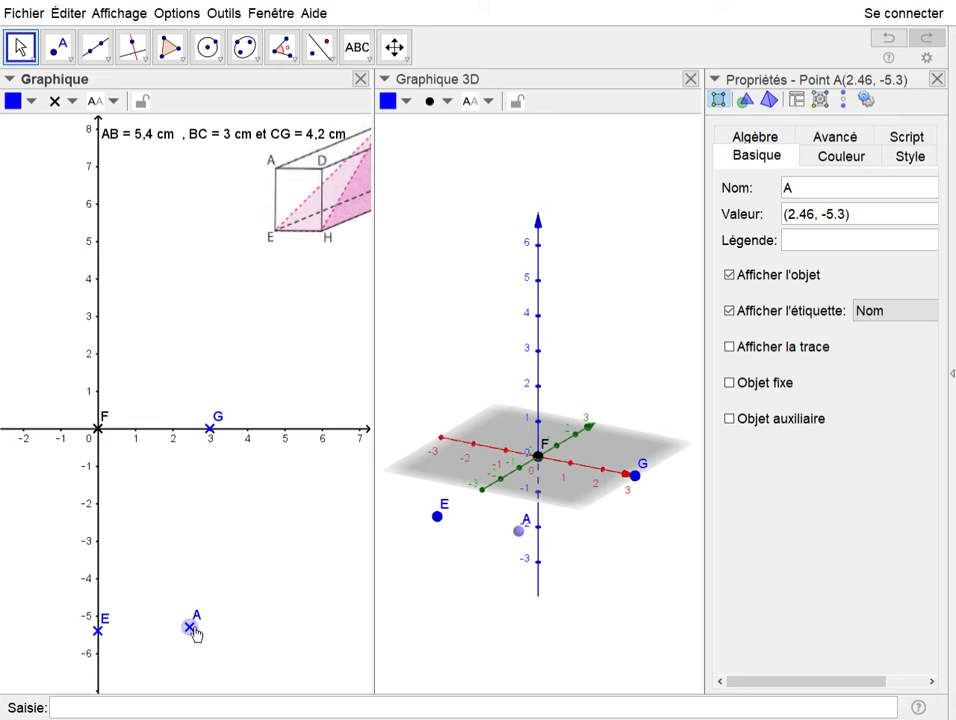
click(256, 685)
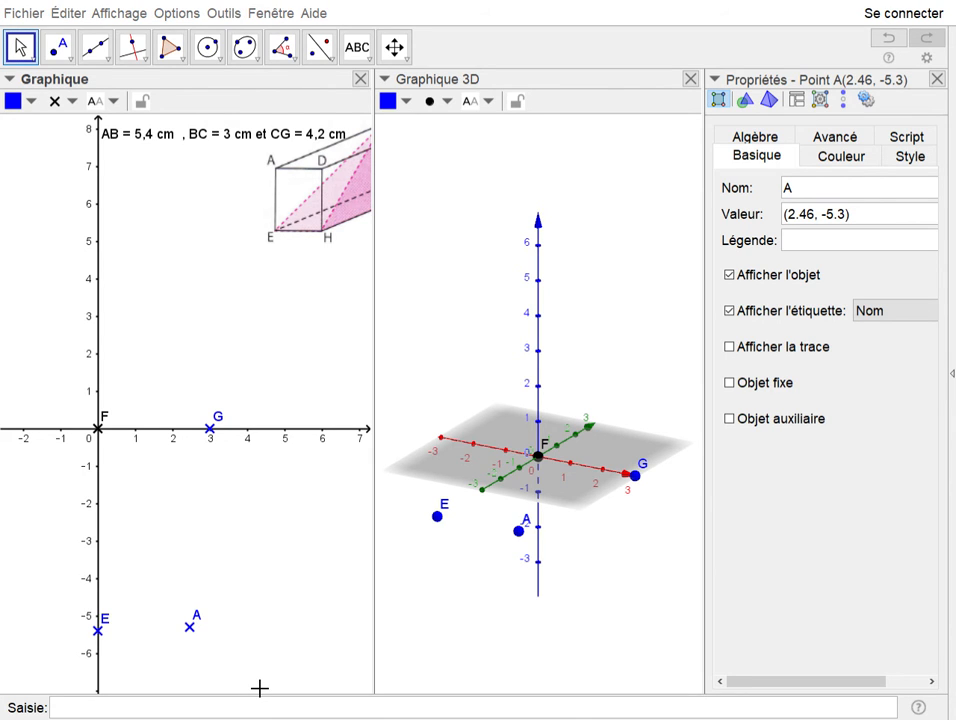
key(Return)
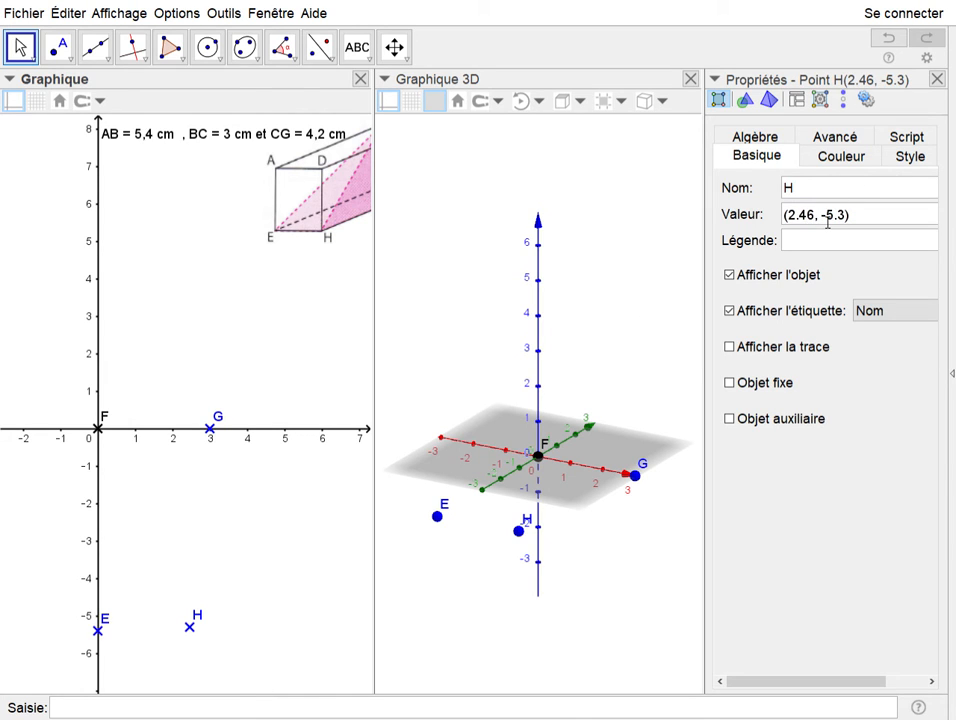
Set the coordinates of point H to (3, -5.4)
key(BackSpace)
key(BackSpace)
key(BackSpace)
text(3)
key(Delete)
key(Delete)
text(4)
key(Return)
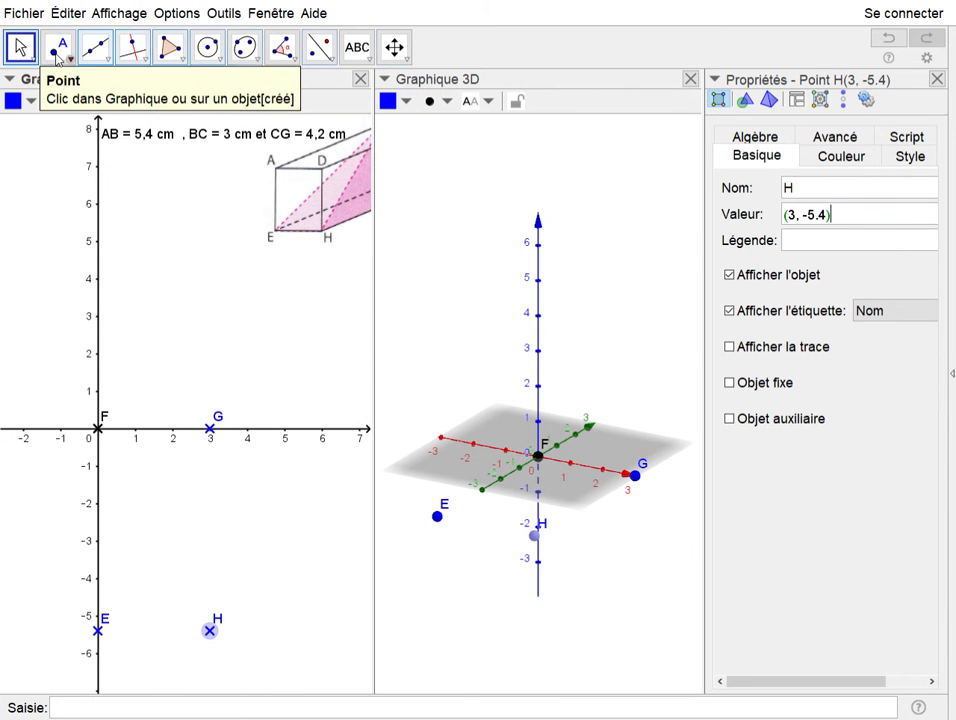
Select points E, F, G and H together and make them fixed objects
click(102, 430)
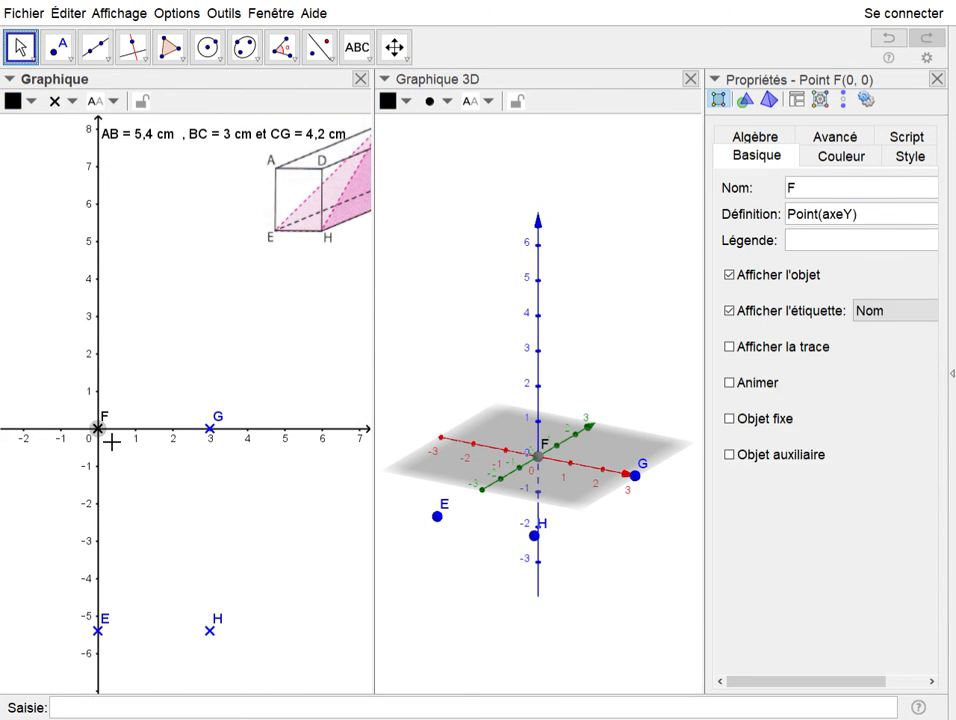
click(210, 430)
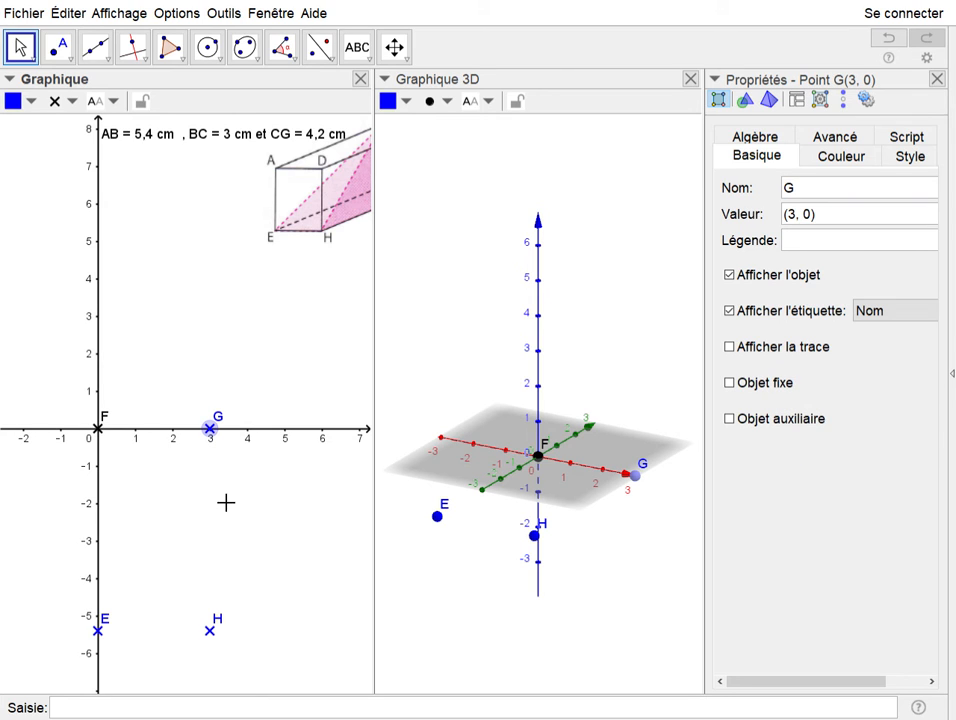
ctrl+click(210, 631)
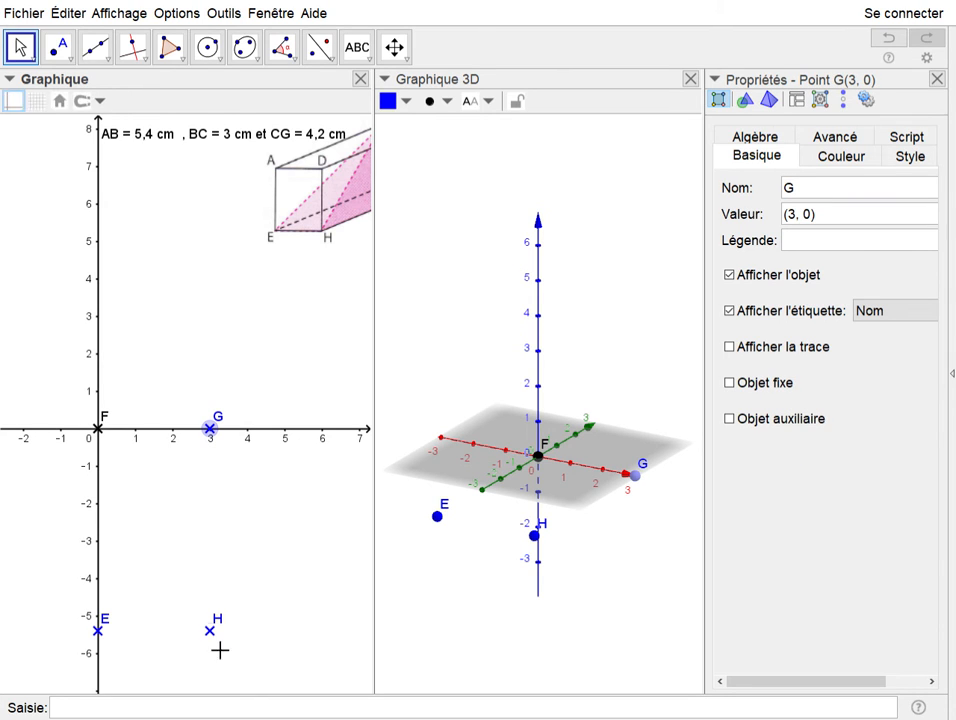
ctrl+click(99, 632)
ctrl+click(103, 431)
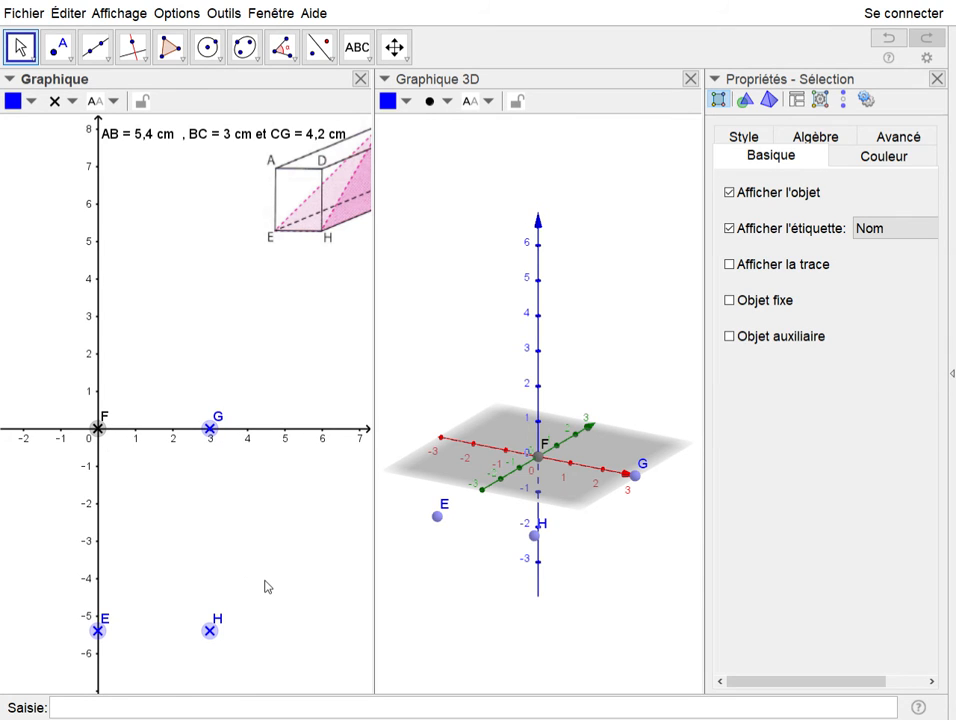
click(730, 301)
Draw the rectangular polygon EHGF through the four base points and close the object properties
click(170, 47)
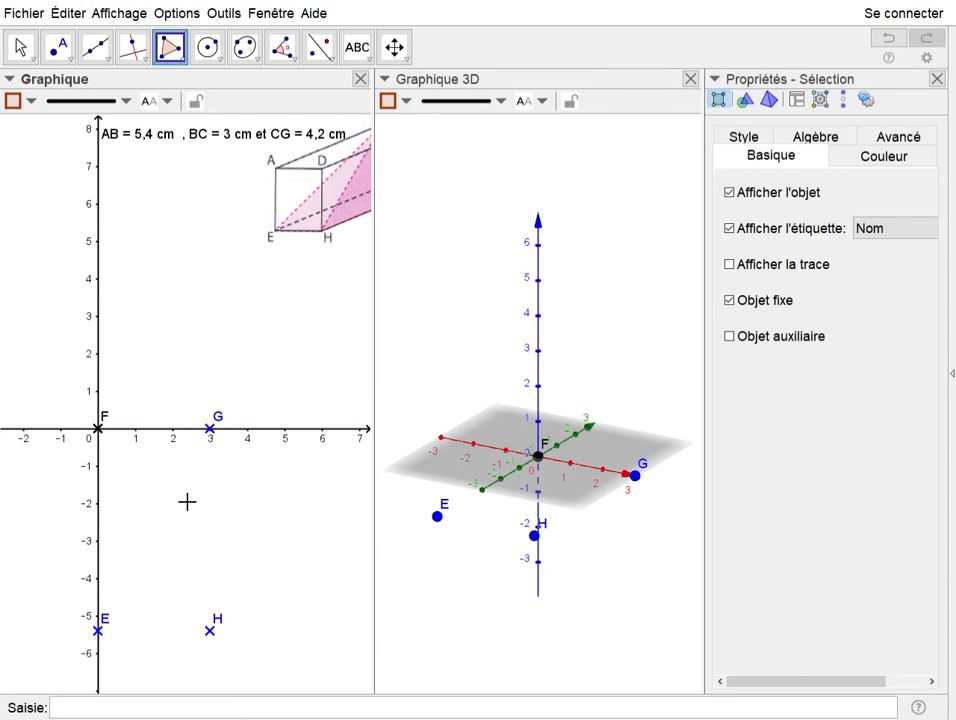
click(98, 630)
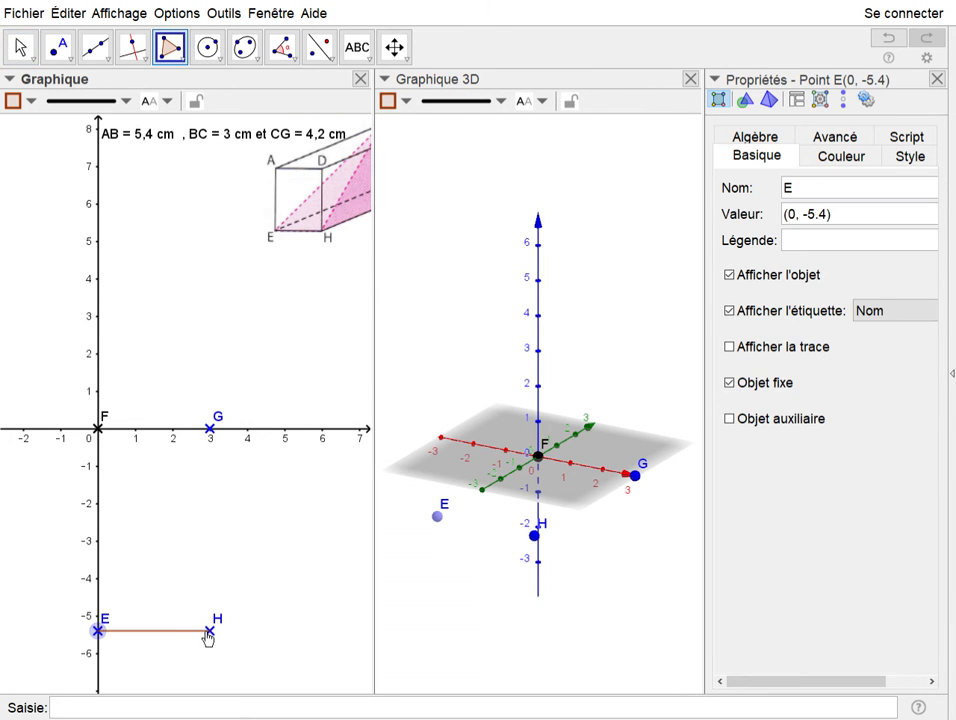
click(209, 631)
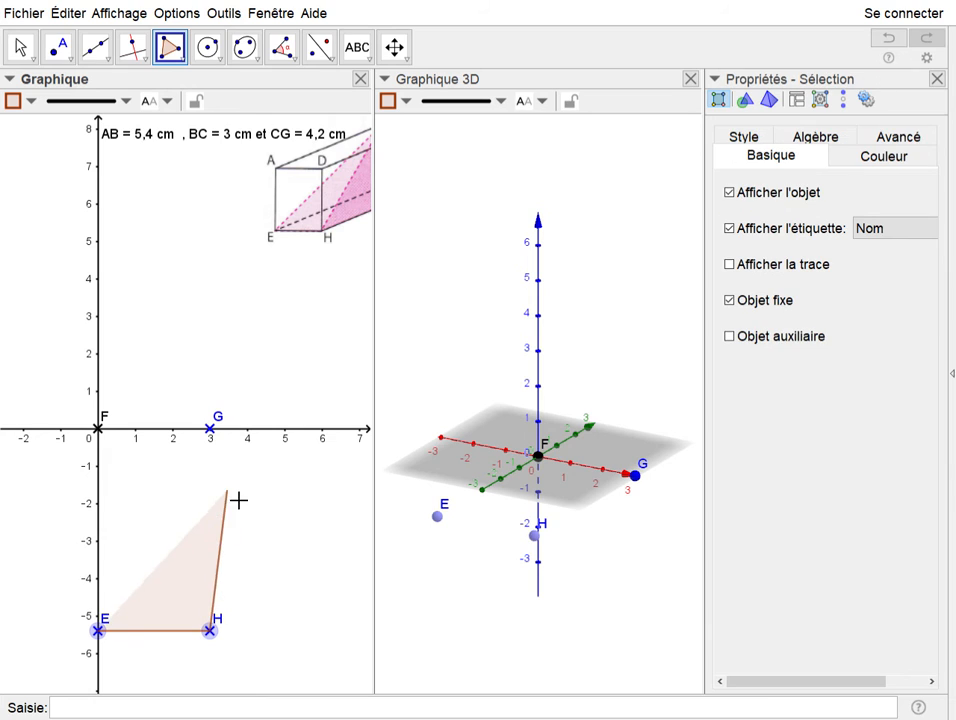
click(211, 432)
click(97, 430)
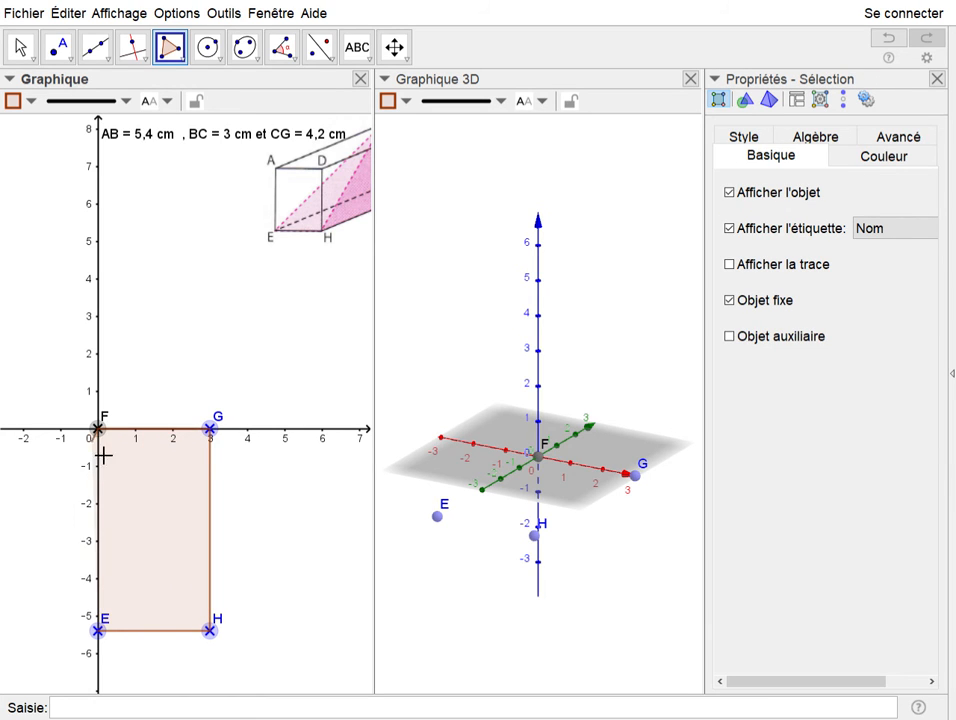
click(98, 630)
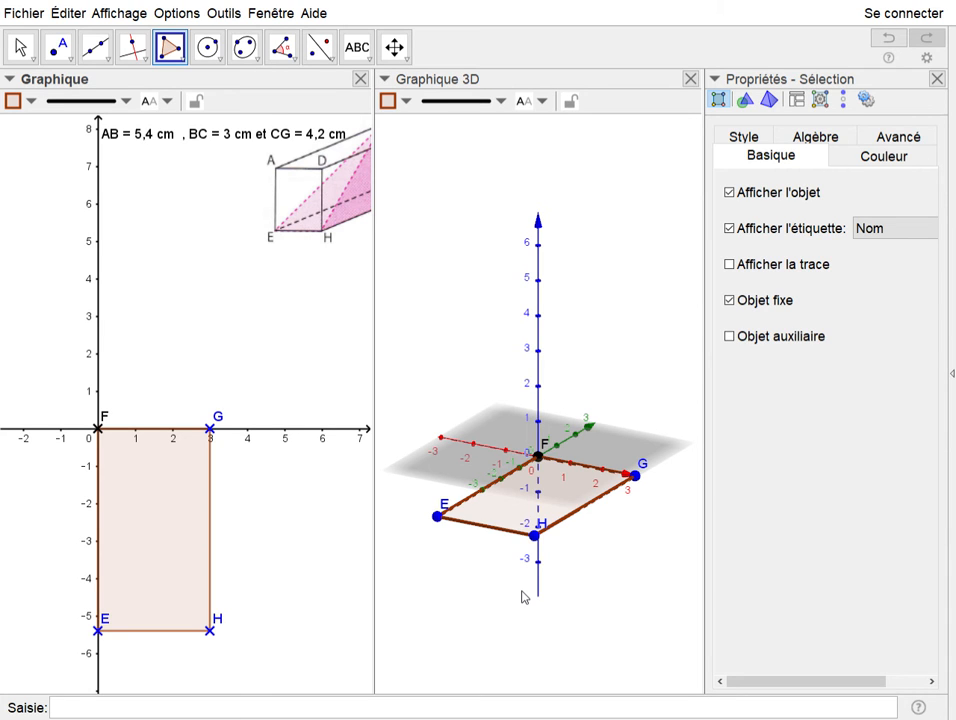
click(937, 80)
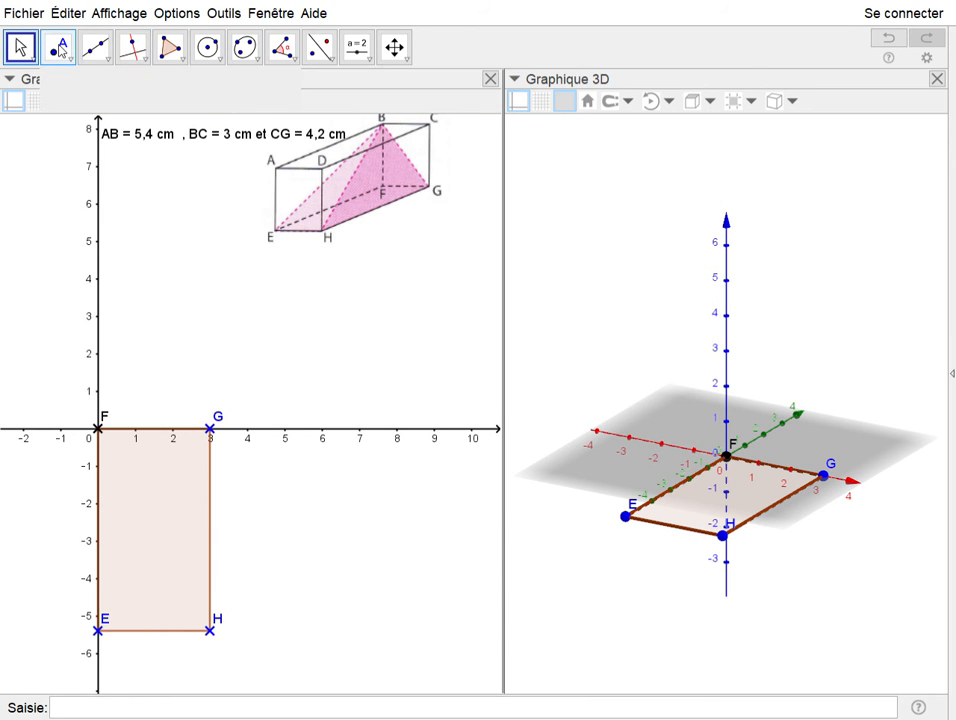
click(60, 48)
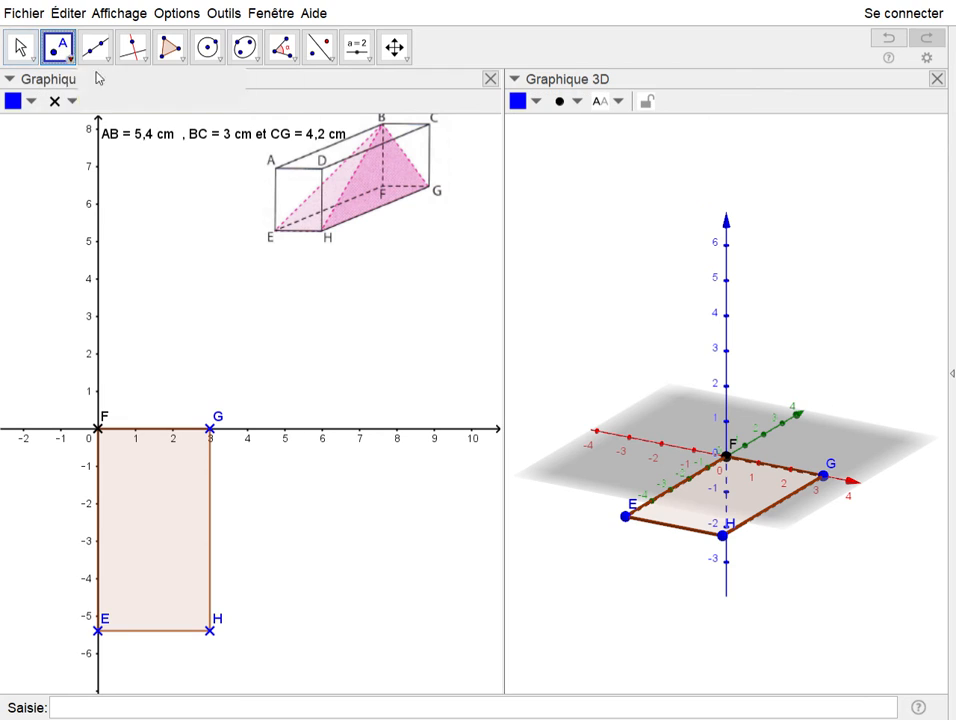
click(737, 469)
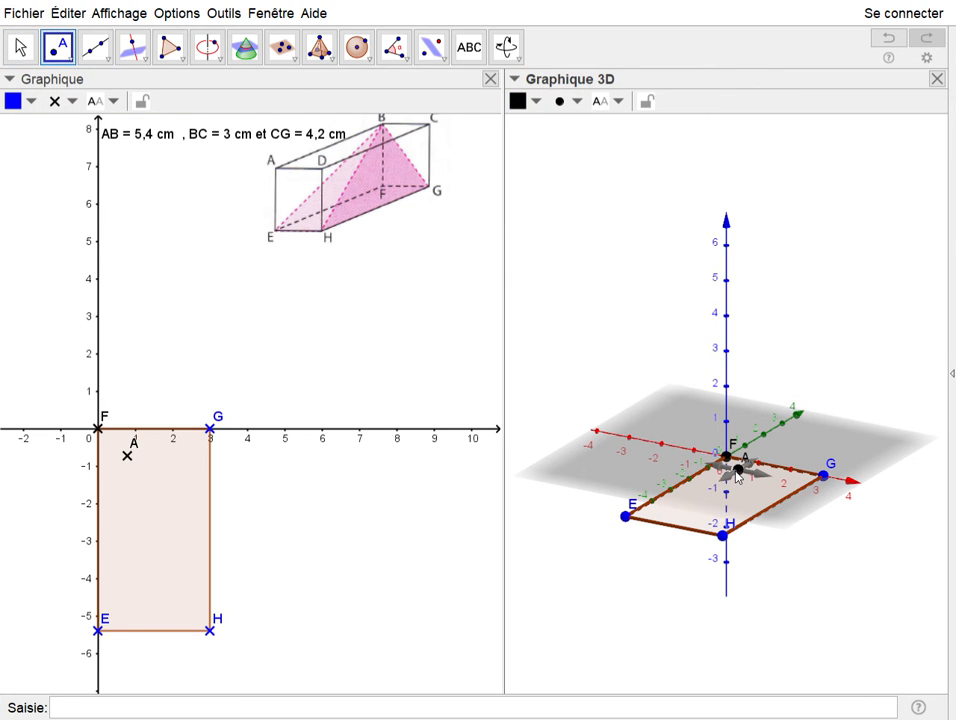
click(807, 649)
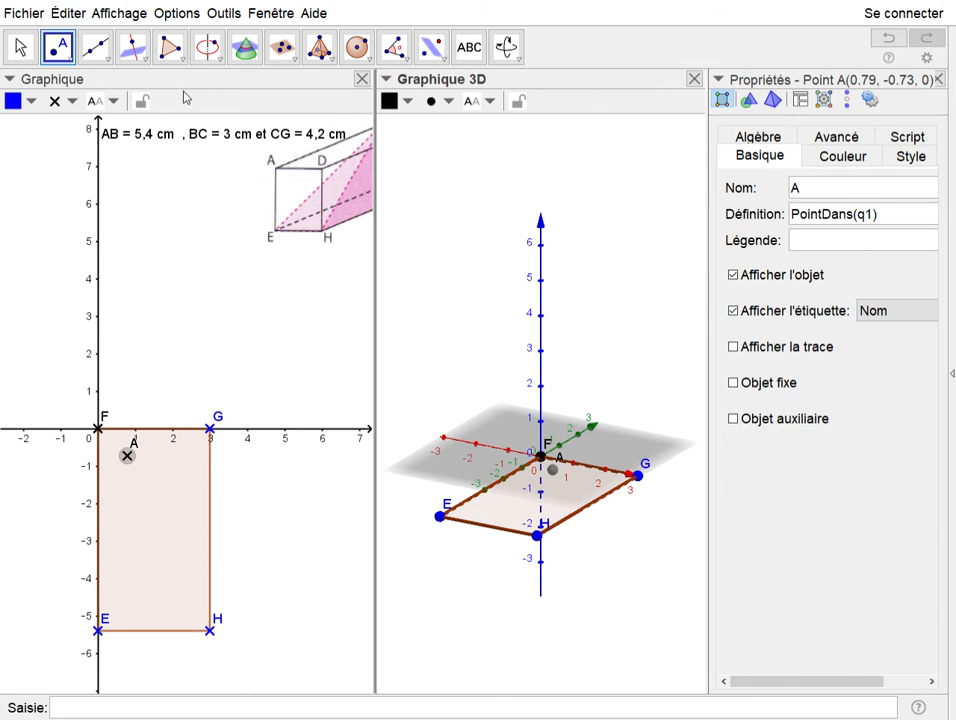
click(20, 46)
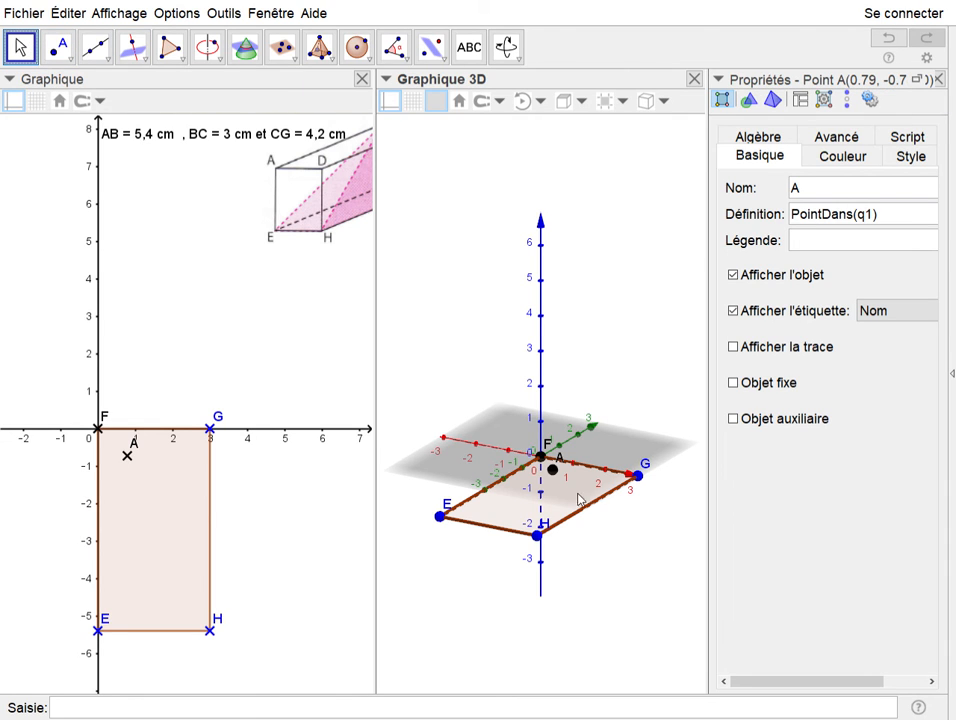
drag(553, 475, 565, 497)
key(Delete)
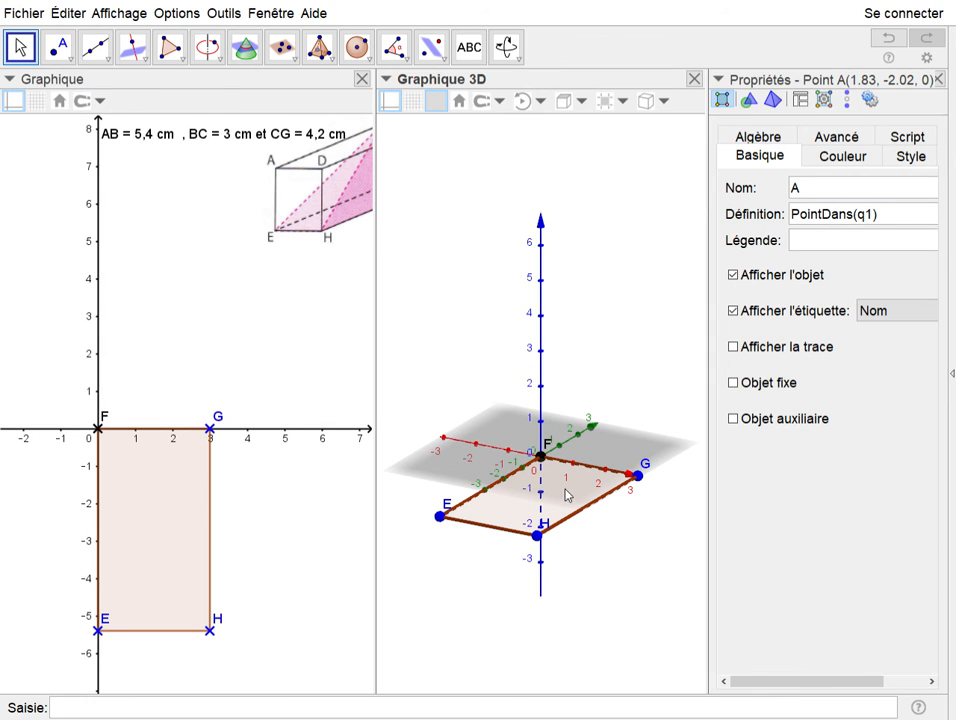
Place a free point outside the base on the horizontal plane of the 3D view at (1, 2, 0) and open its properties
click(58, 47)
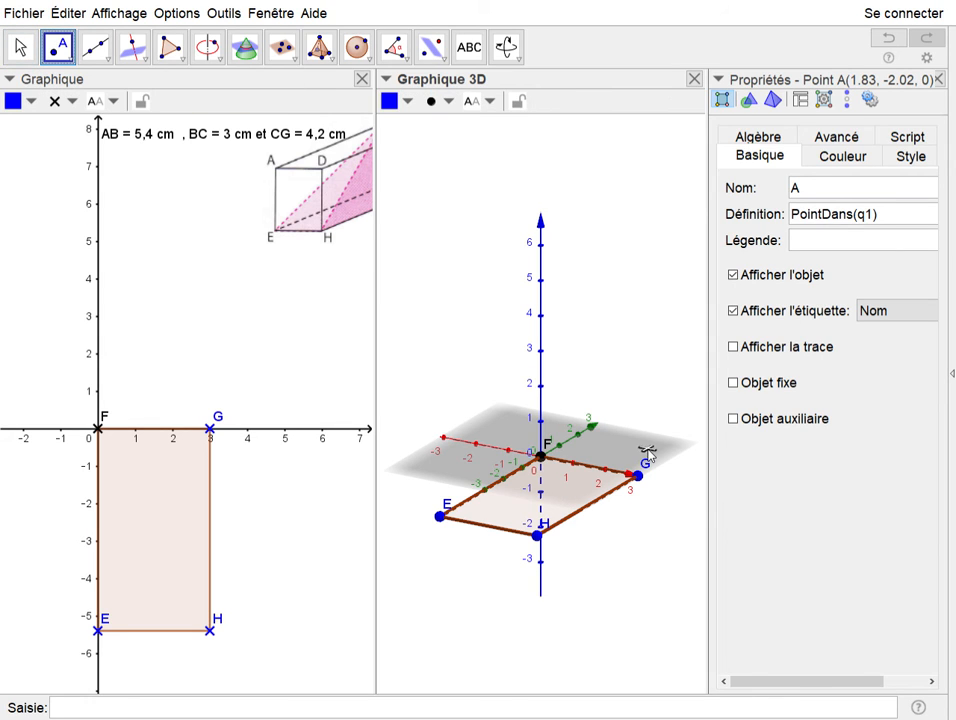
click(610, 441)
click(662, 615)
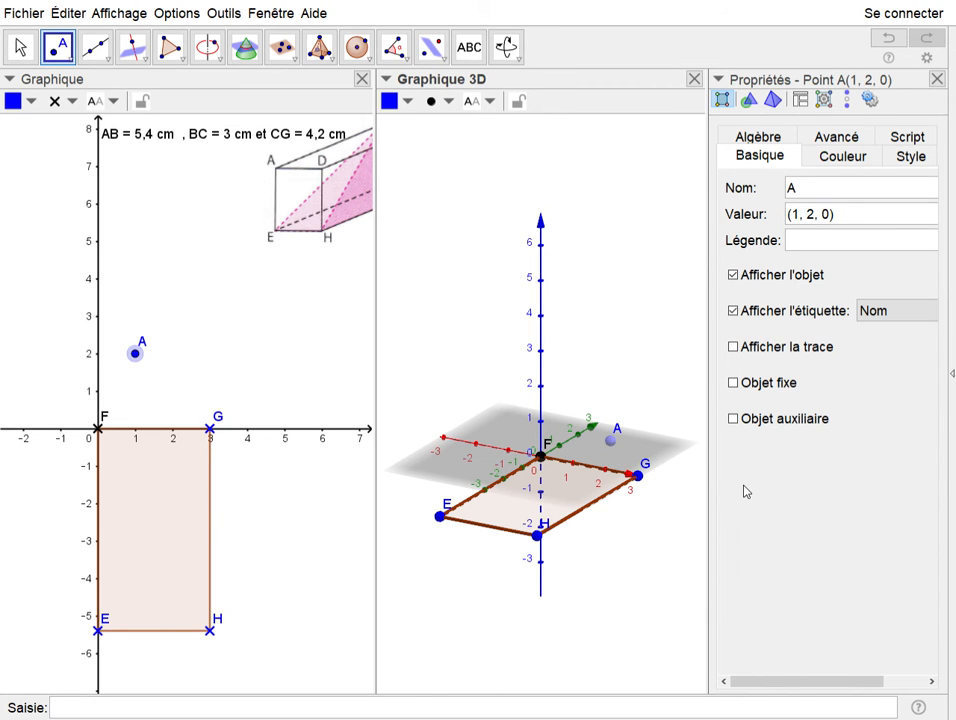
Set the new point's coordinates to (0, 0, 4.2), close its properties and rename it B
click(799, 216)
key(Left)
text(0)
key(Delete)
key(Right)
key(Right)
text(0)
key(Delete)
key(Right)
key(Right)
text(4.2)
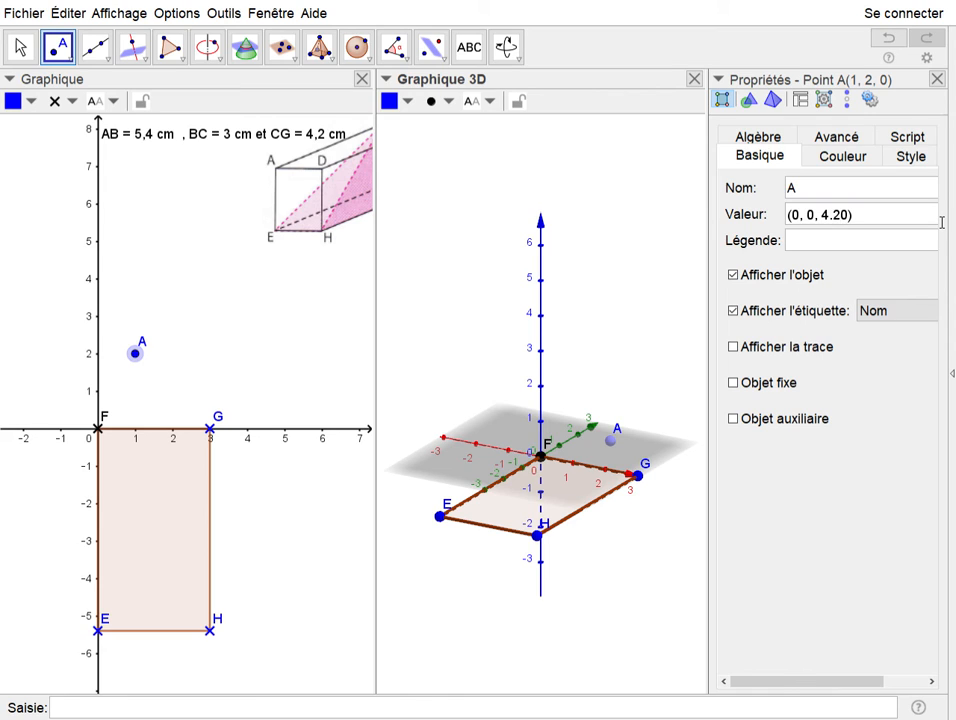
key(Delete)
key(Right)
key(Return)
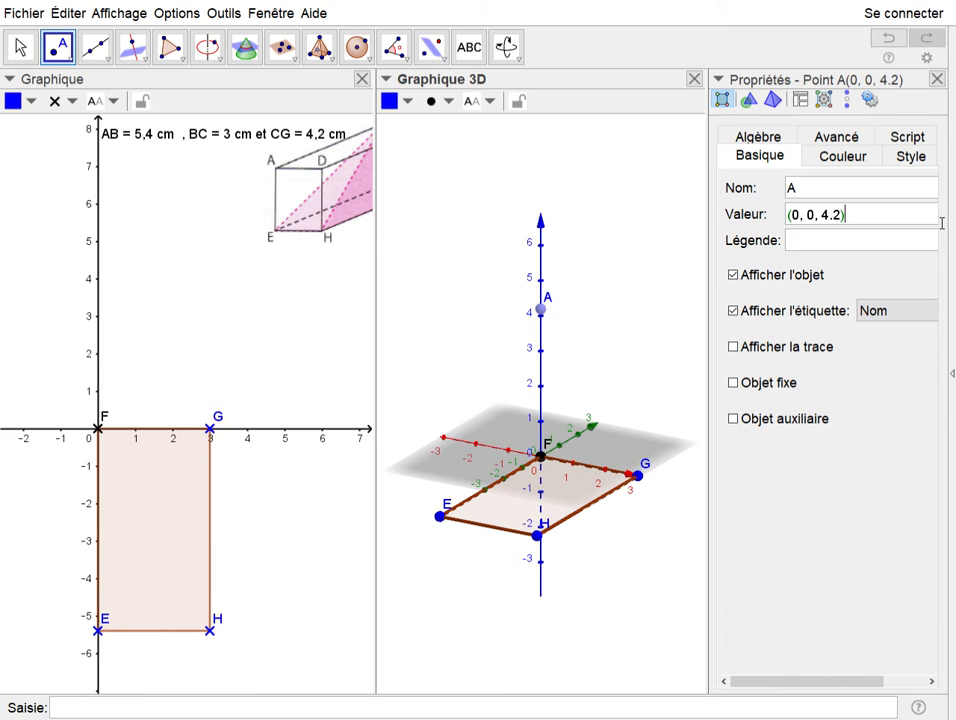
click(937, 80)
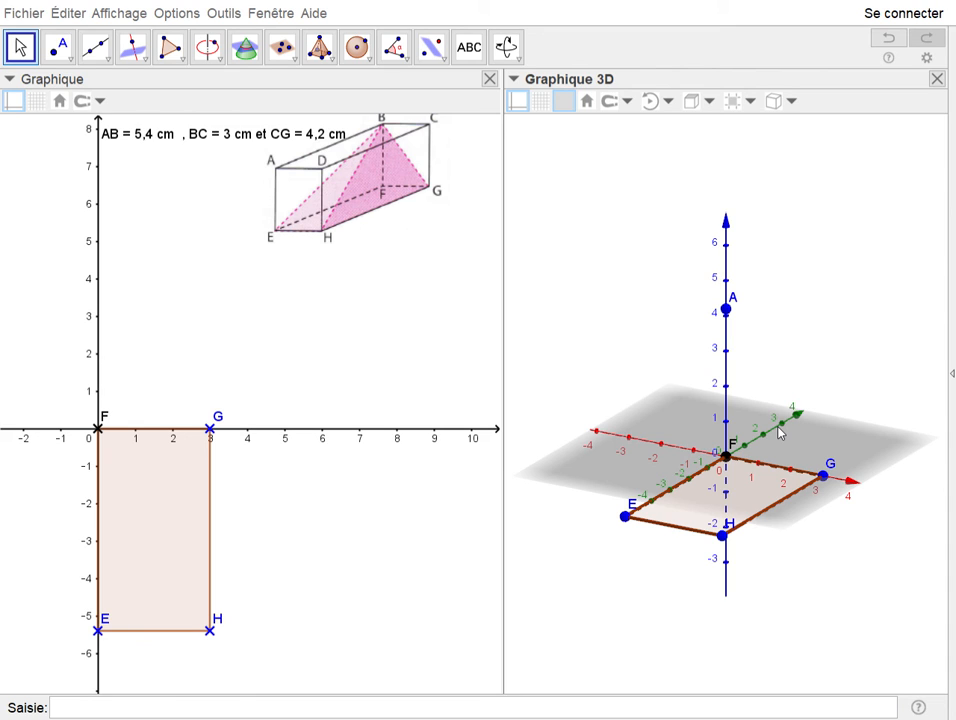
key(Return)
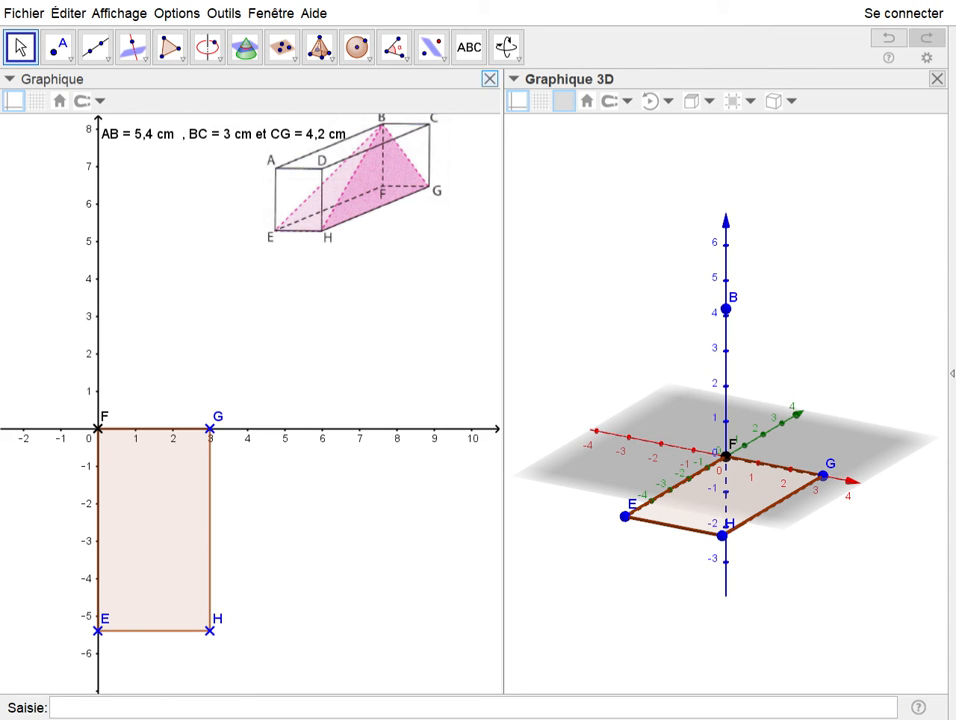
Build a pyramid in the 3D view on base EFGH with point B as its apex
click(320, 46)
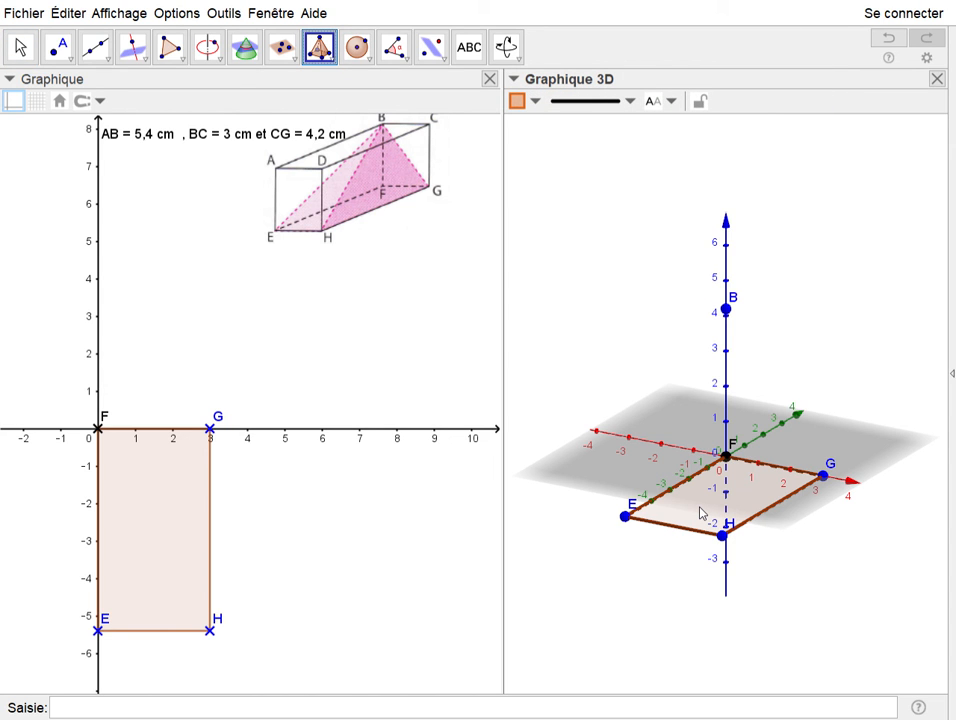
click(703, 513)
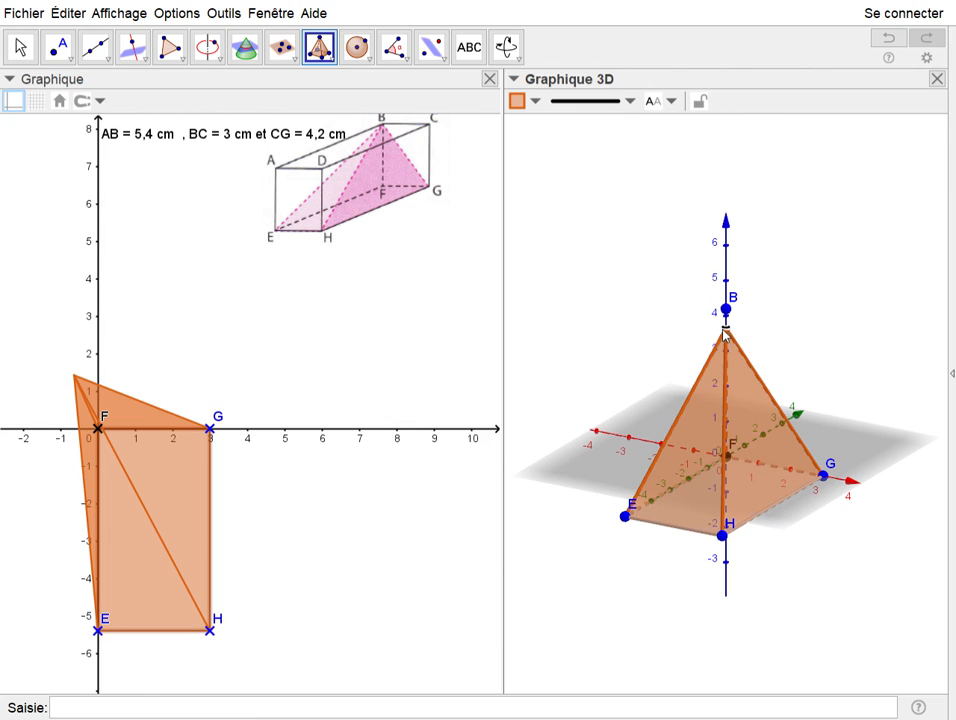
click(727, 312)
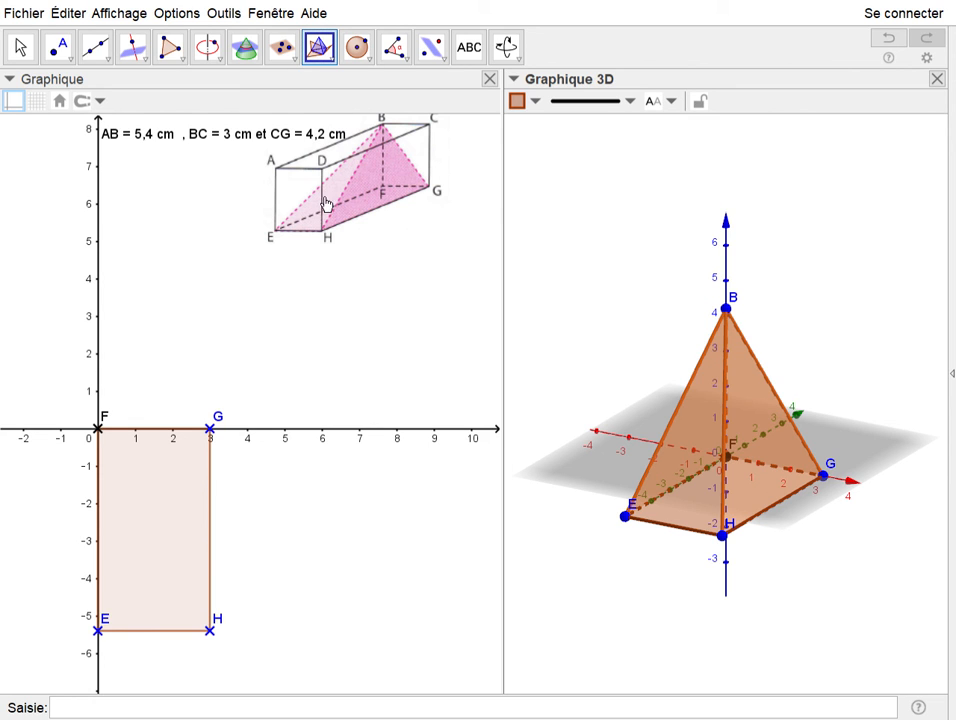
Create the net of the pyramid and try to move its unfolding slider b in the 2D graph
click(752, 404)
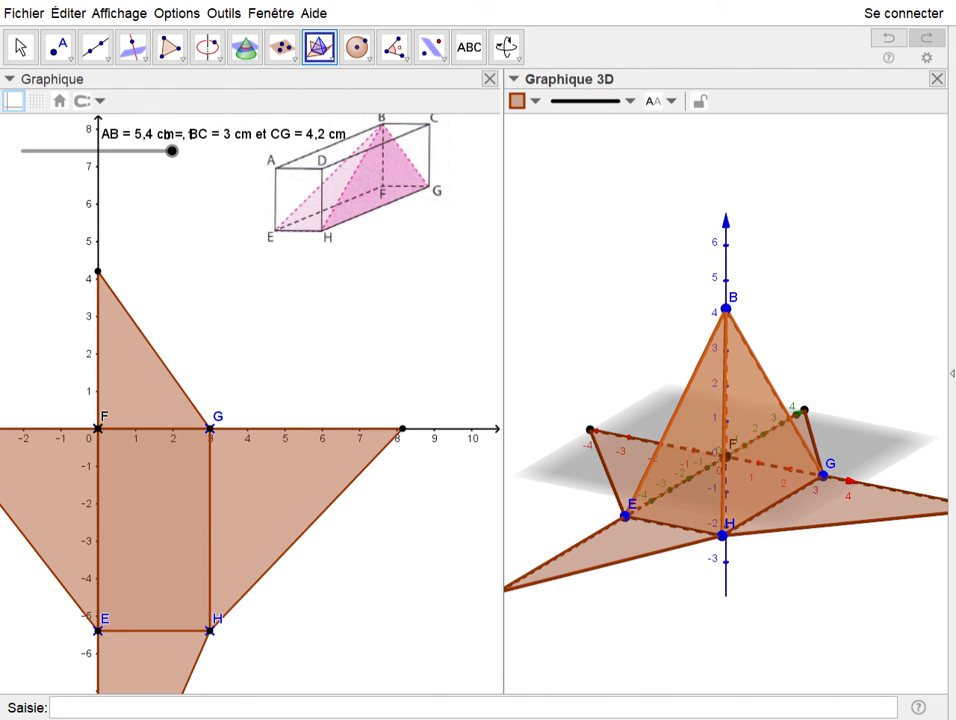
click(20, 47)
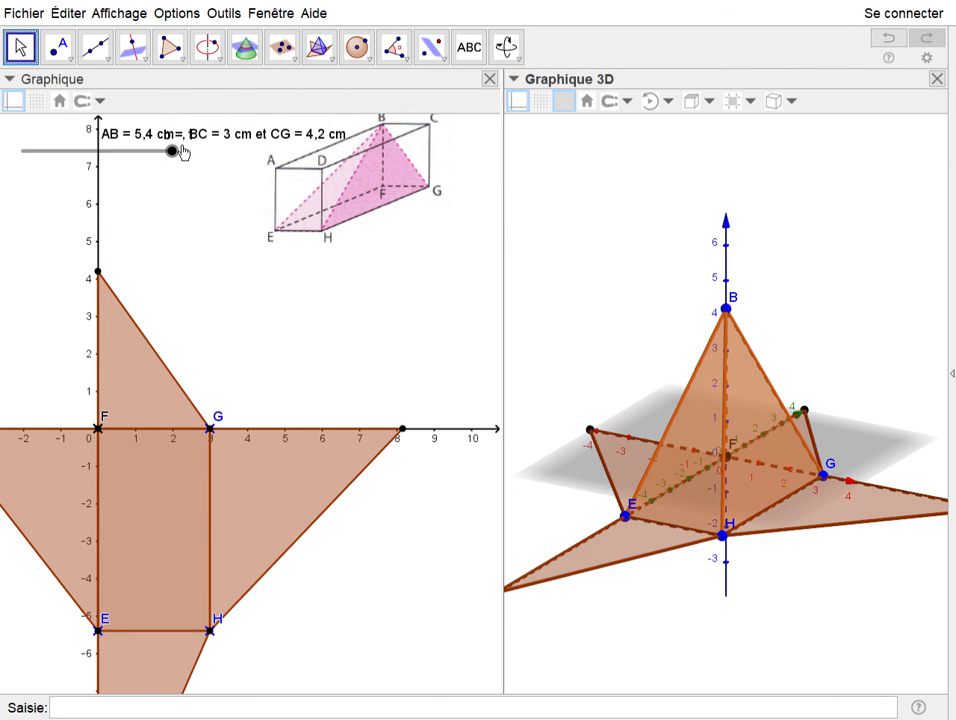
drag(176, 149, 192, 204)
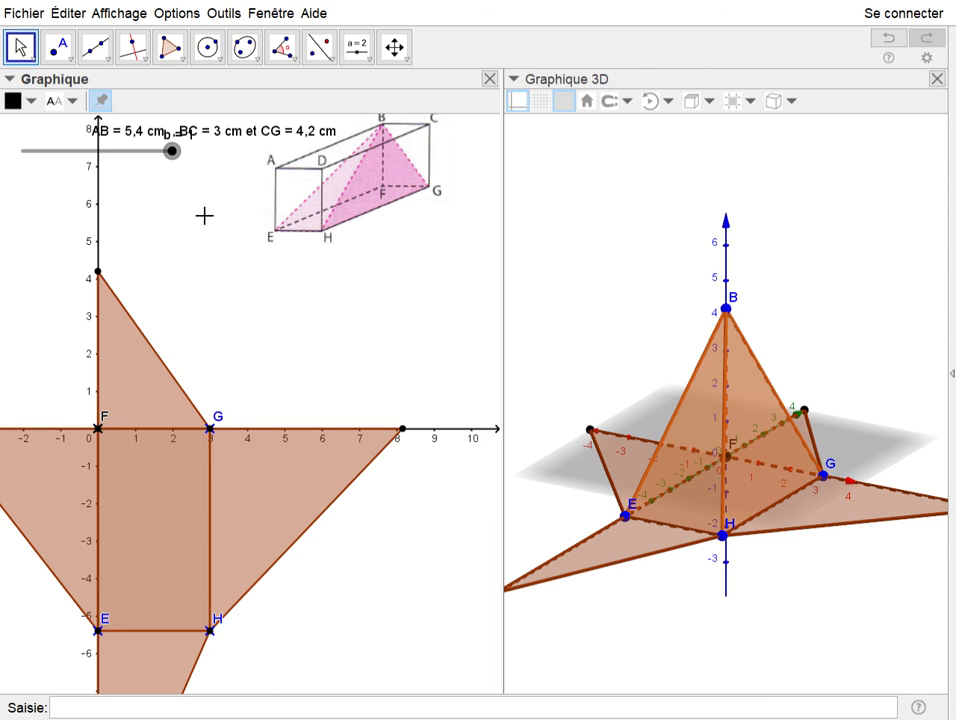
Return to the 3D view and bring up the solid construction tools
click(601, 87)
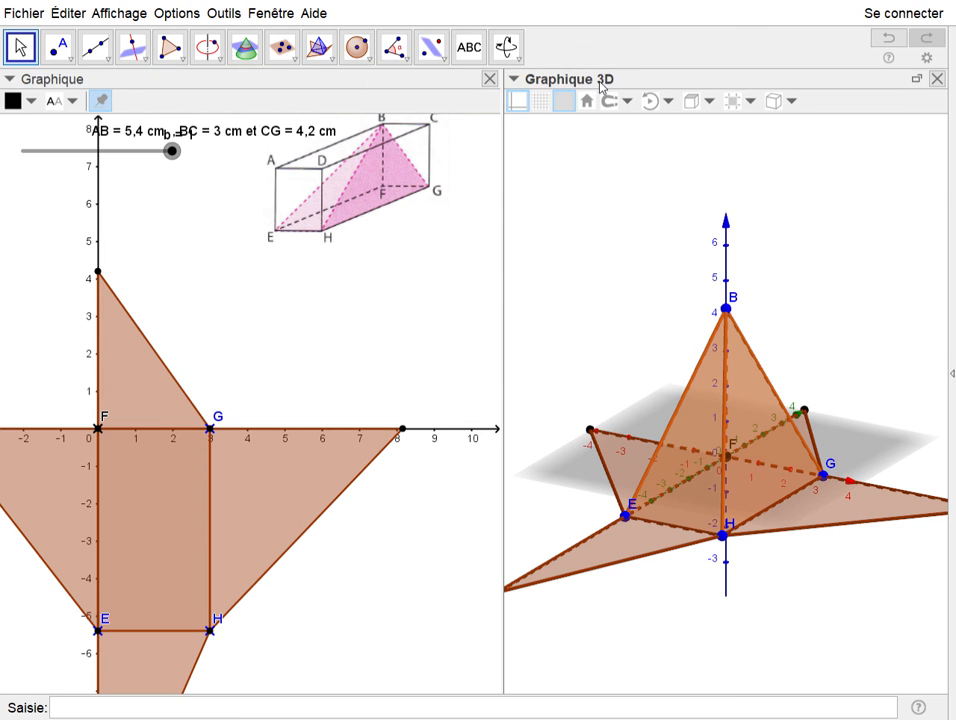
click(331, 62)
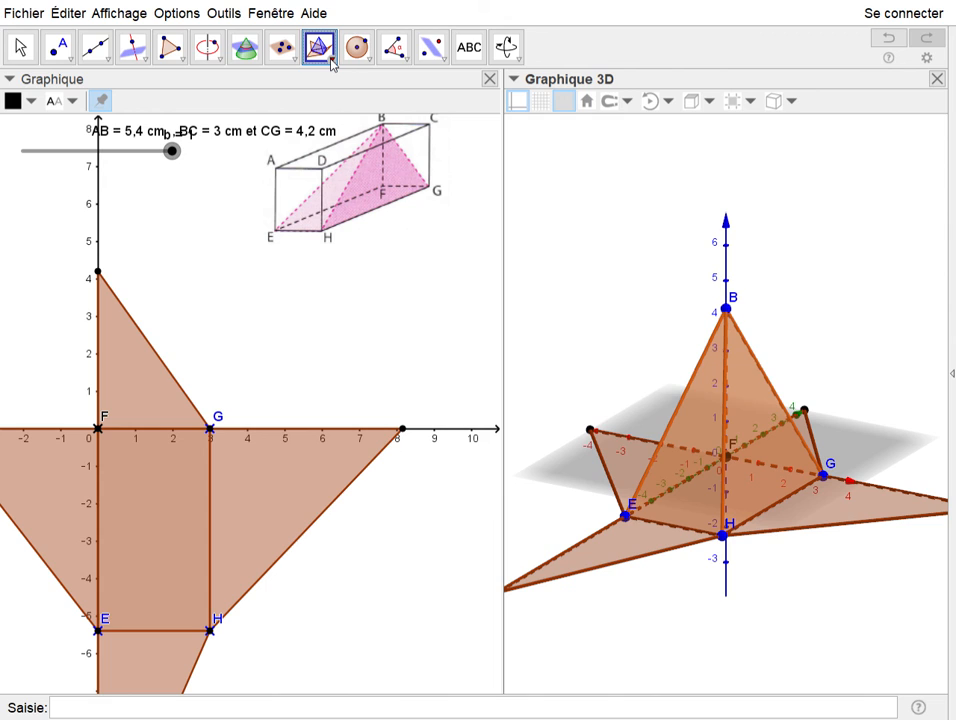